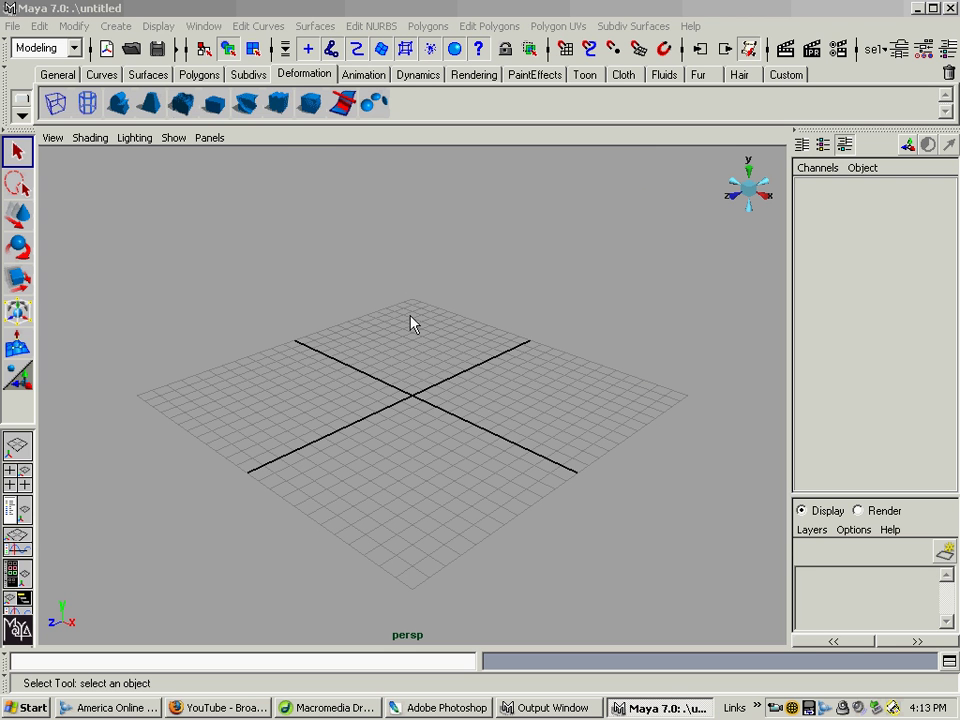
pyautogui.click(115, 27)
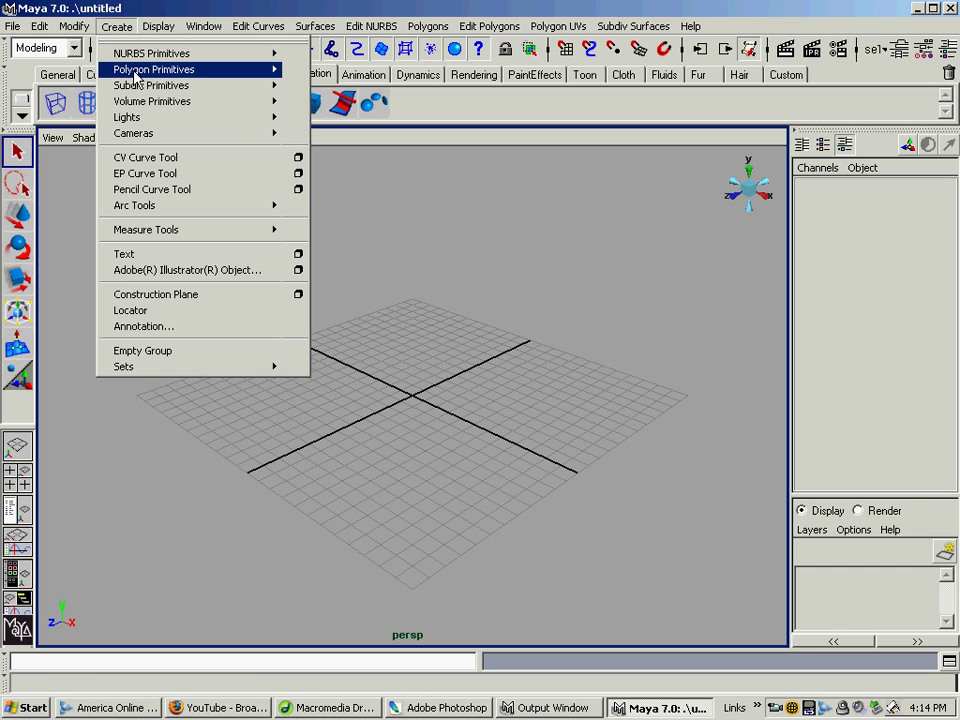
pyautogui.moveTo(136, 76)
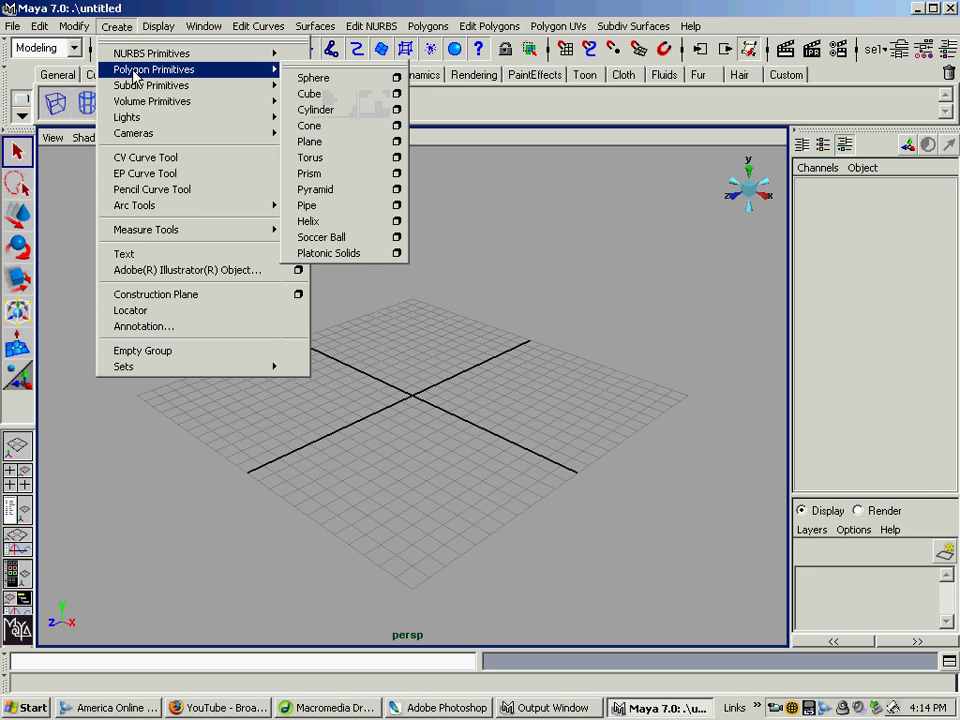
pyautogui.click(310, 79)
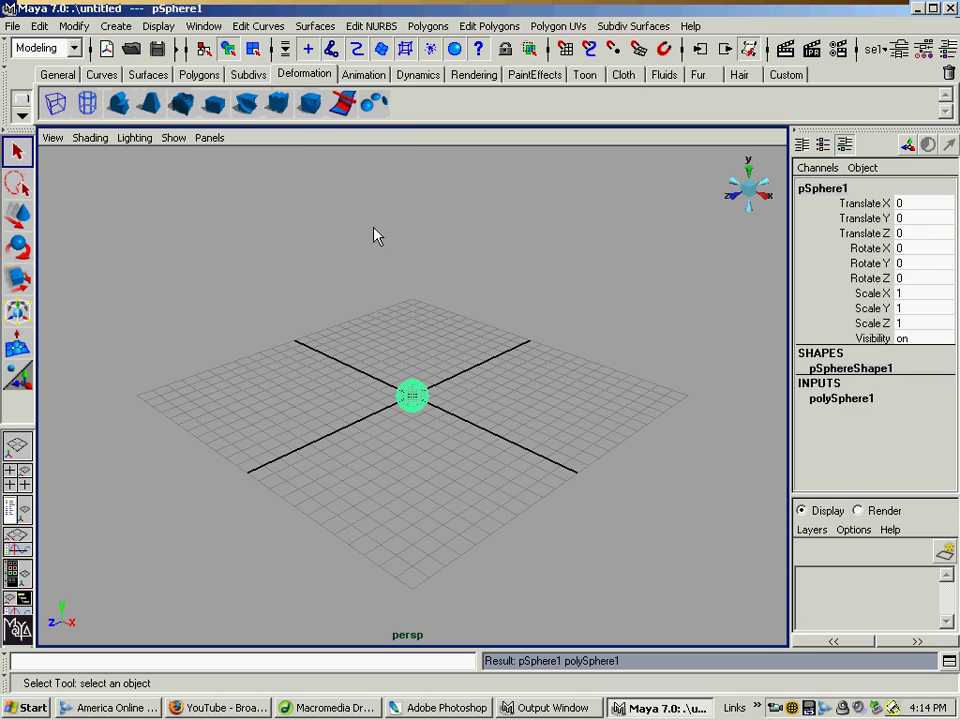
pyautogui.hotkey('ctrl', 'z')
# Step: Create a polygon cube at the origin and show it smooth-shaded at close range
pyautogui.click(116, 26)
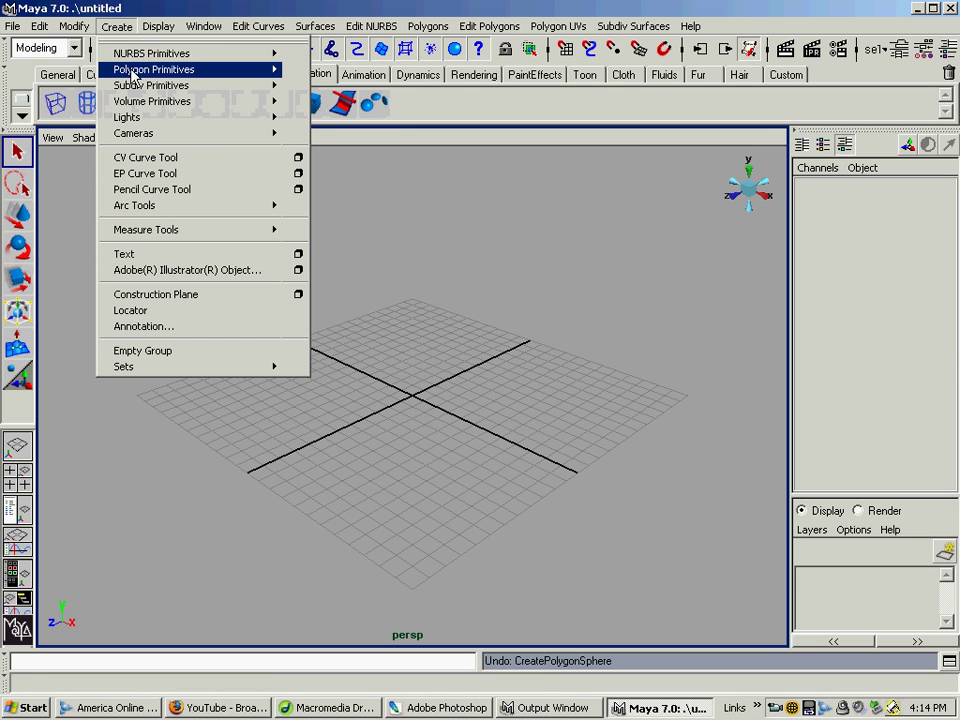
pyautogui.moveTo(133, 72)
pyautogui.click(328, 96)
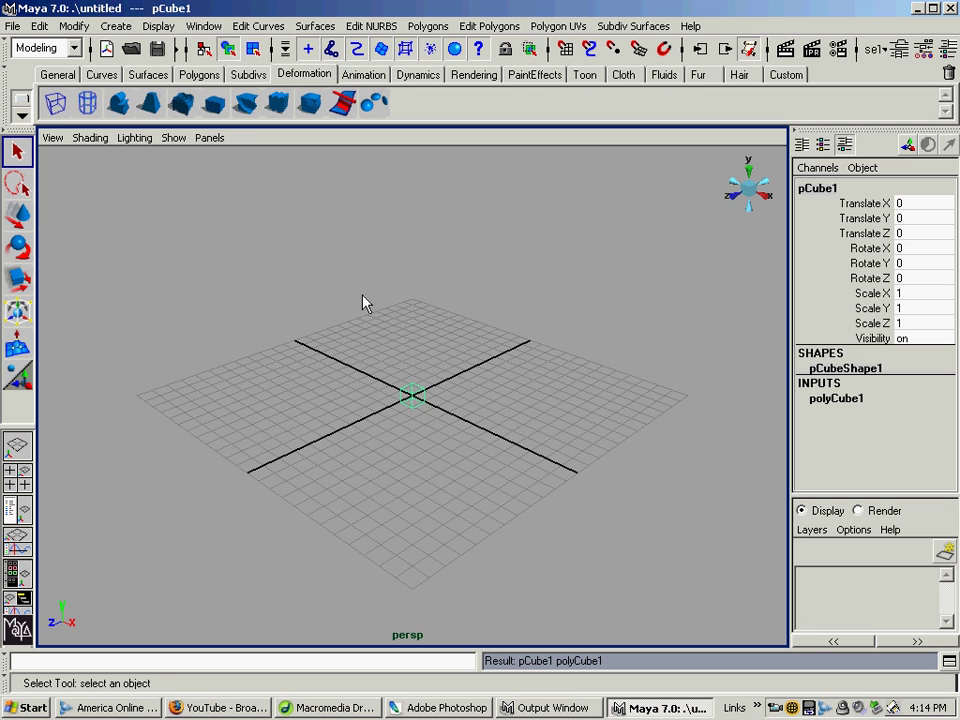
pyautogui.press('5')
pyautogui.scroll(12, 390, 387)
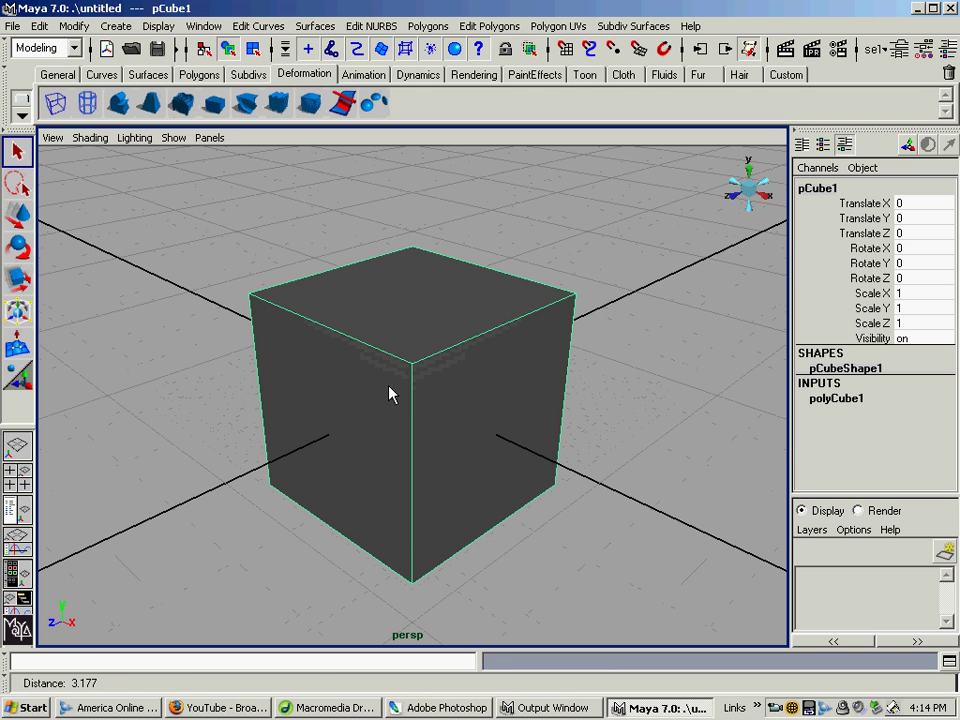
pyautogui.keyDown('alt'); pyautogui.moveTo(390, 393); pyautogui.dragTo(394, 373); pyautogui.keyUp('alt')
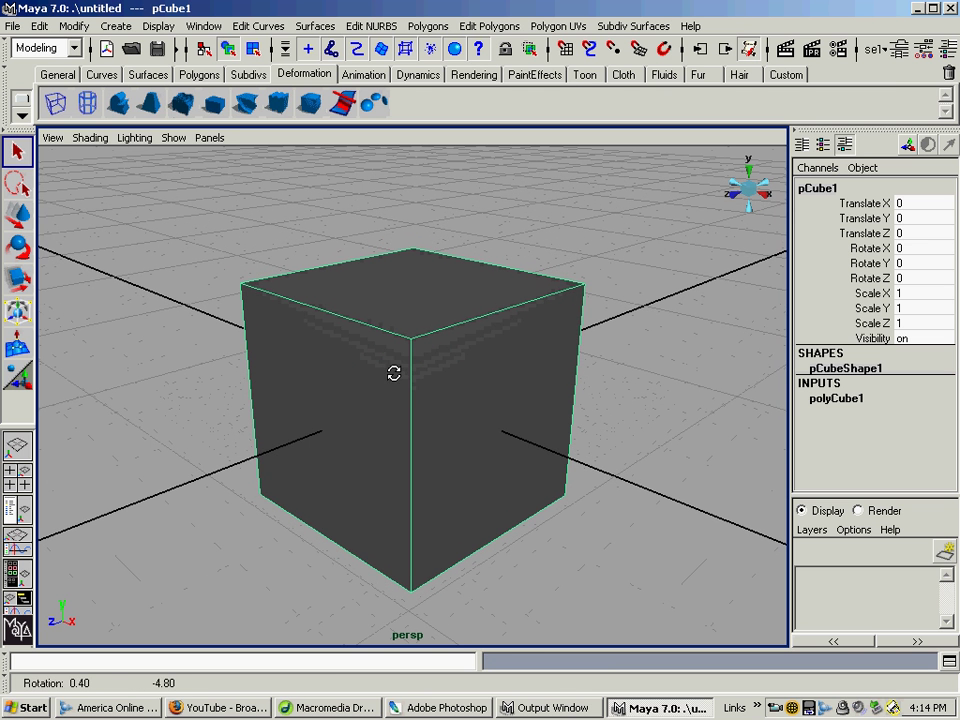
# Step: Switch the cube to face selection, select its top face and apply Extrude Face
pyautogui.rightClick(453, 287)
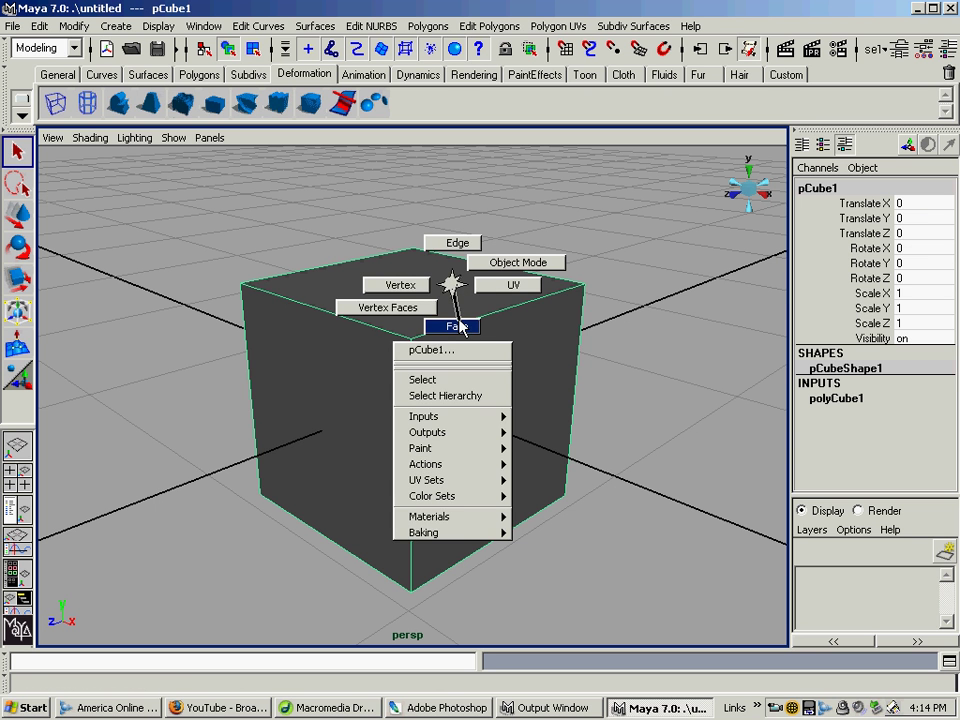
pyautogui.click(459, 324)
pyautogui.click(497, 401)
pyautogui.keyDown('alt'); pyautogui.moveTo(497, 401); pyautogui.dragTo(439, 356); pyautogui.keyUp('alt')
pyautogui.click(447, 340)
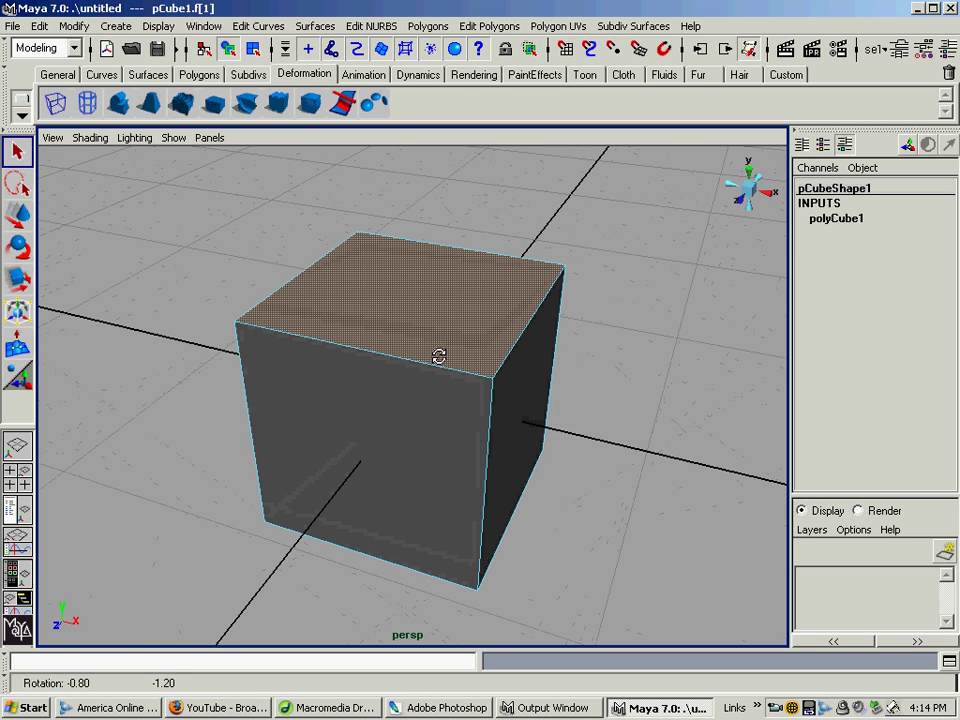
pyautogui.click(476, 27)
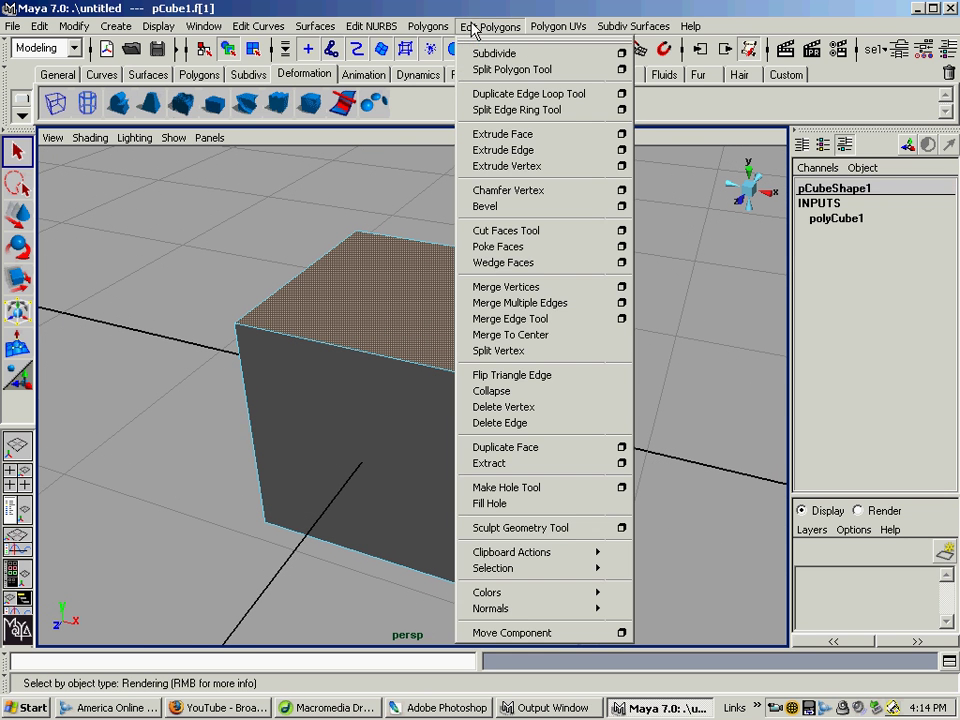
pyautogui.click(505, 135)
# Step: Try moving the extruded top face upward and sideways, undoing each move
pyautogui.keyDown('alt'); pyautogui.moveTo(364, 287); pyautogui.dragTo(296, 287); pyautogui.keyUp('alt')
pyautogui.moveTo(411, 214); pyautogui.dragTo(426, 167)
pyautogui.hotkey('ctrl', 'z')
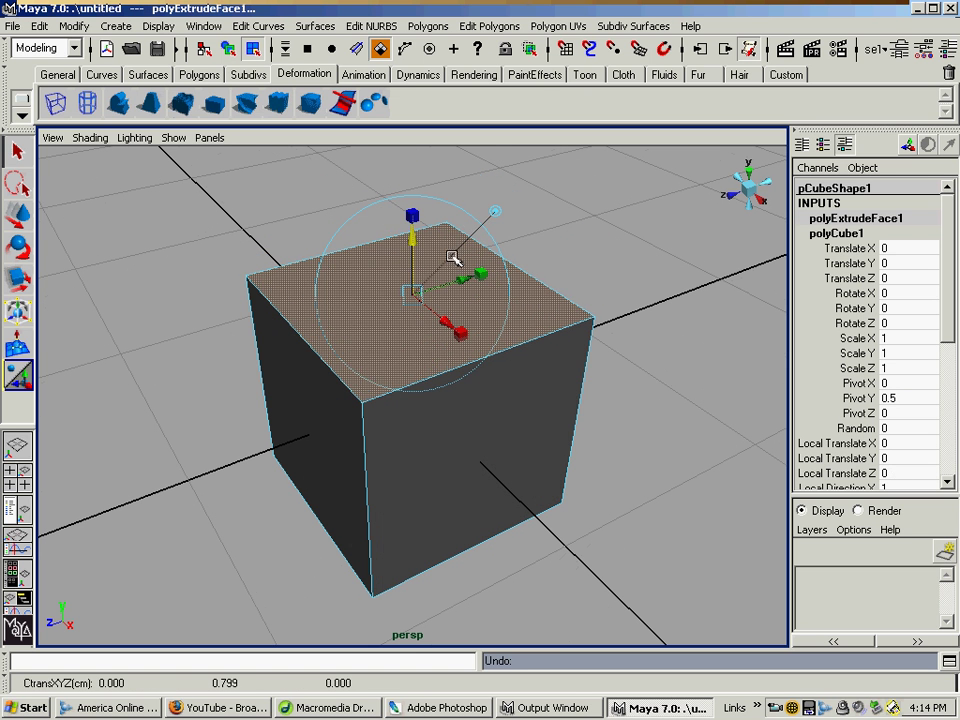
pyautogui.moveTo(484, 272); pyautogui.dragTo(542, 255)
pyautogui.moveTo(497, 216); pyautogui.dragTo(523, 142)
pyautogui.moveTo(550, 207); pyautogui.dragTo(377, 298)
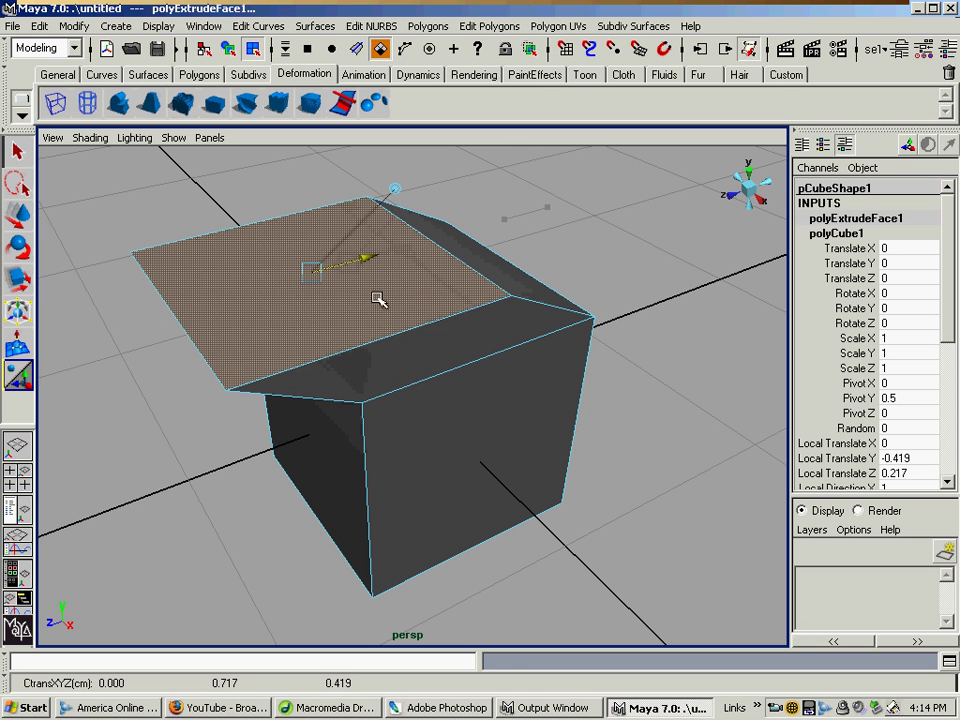
pyautogui.hotkey('ctrl', 'z')
pyautogui.hotkey('ctrl', 'z')
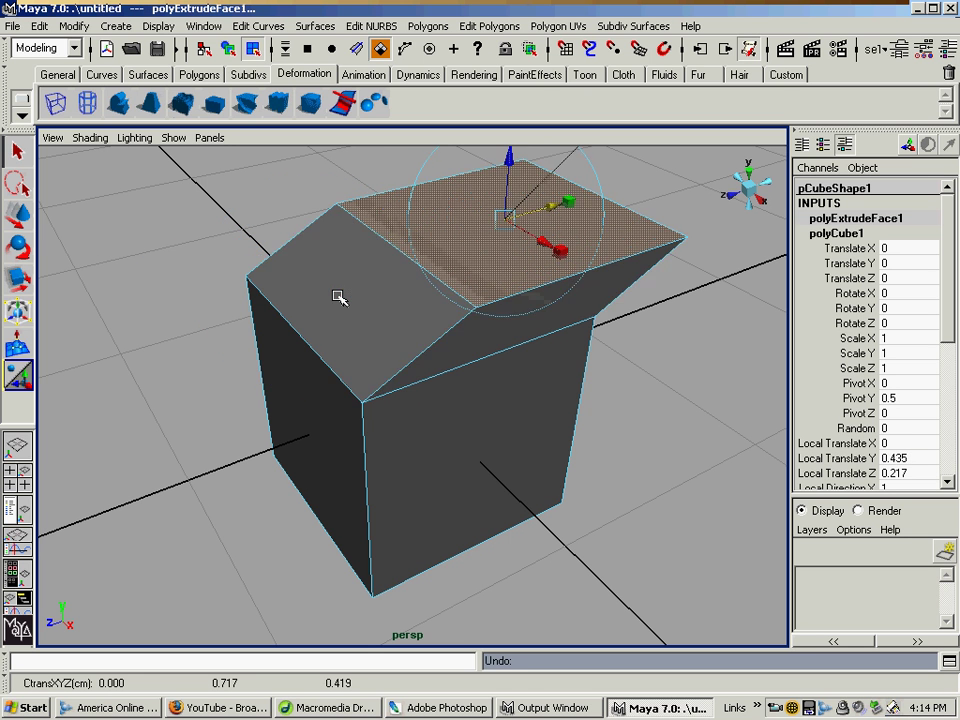
pyautogui.hotkey('ctrl', 'z')
pyautogui.hotkey('ctrl', 'z')
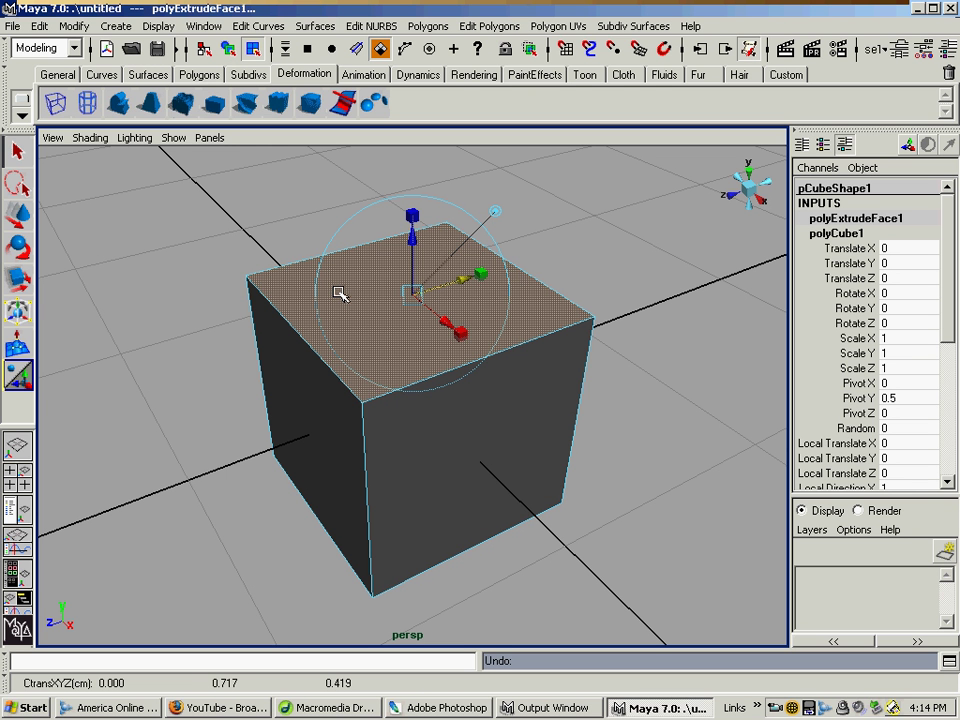
pyautogui.moveTo(413, 236); pyautogui.dragTo(419, 187)
pyautogui.press('z')
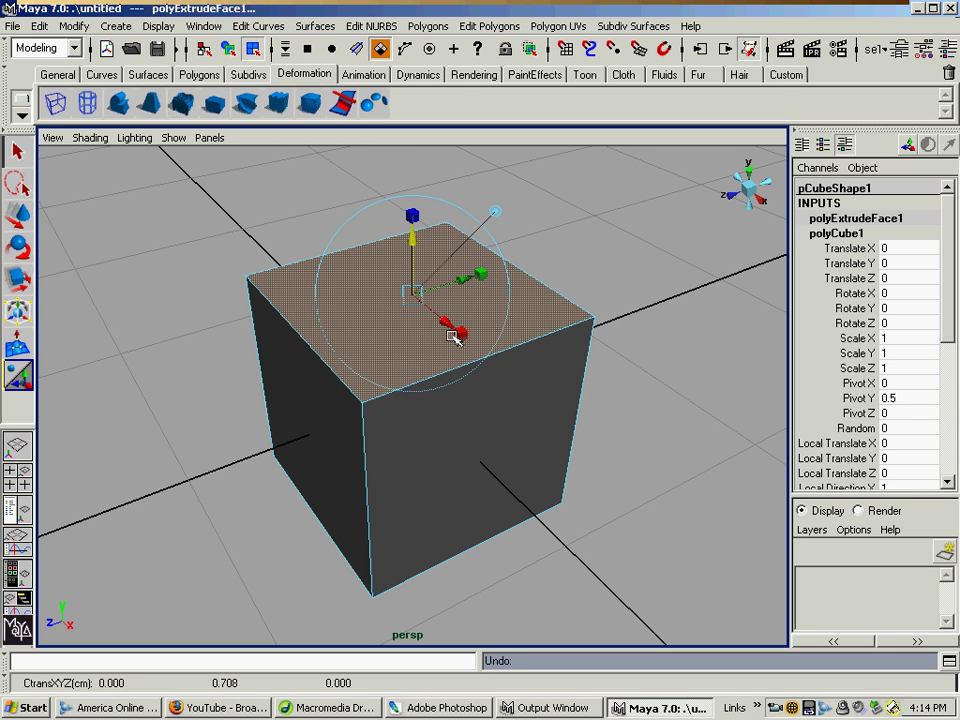
# Step: Scale the extruded top face inward on all axes to about 0.52, forming an inset square
pyautogui.click(415, 214)
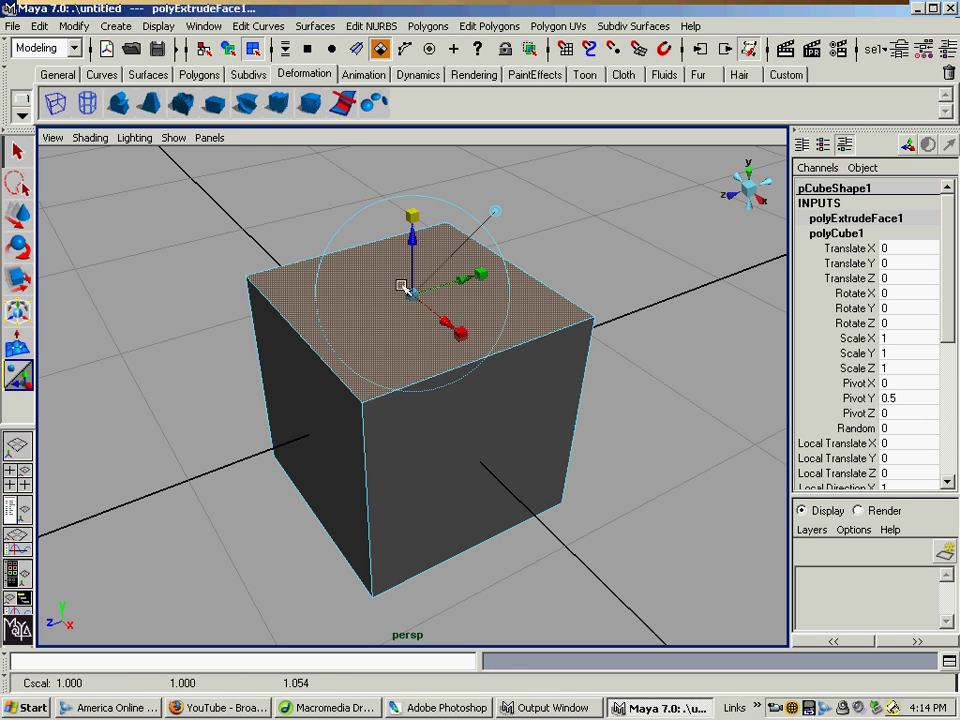
pyautogui.moveTo(413, 293); pyautogui.dragTo(387, 292)
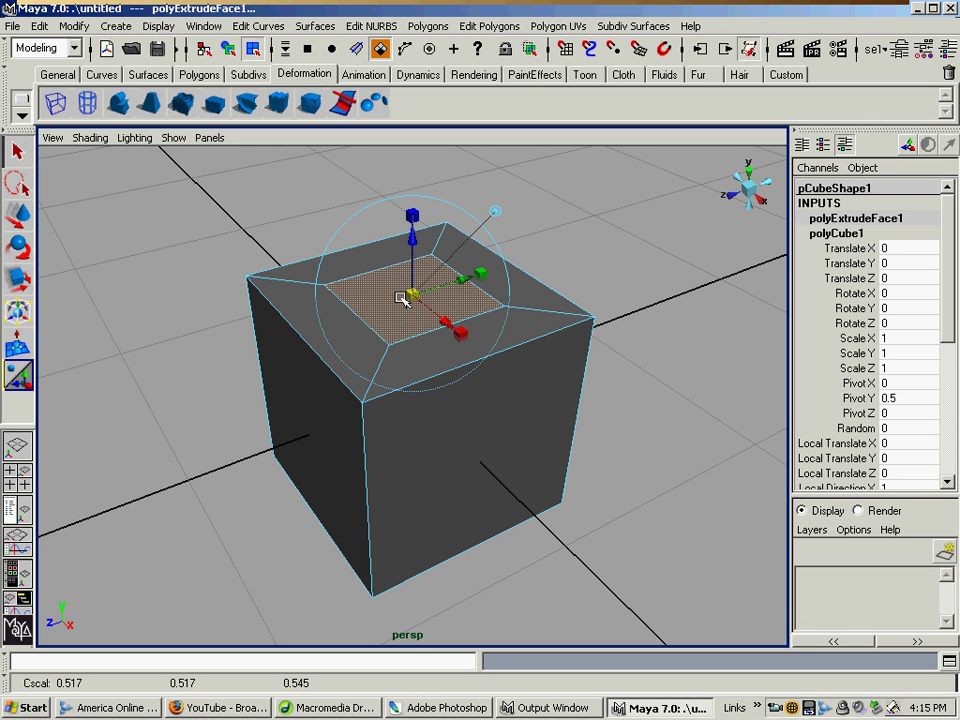
# Step: Extrude the inset top face again and raise it about 0.618 to form a square column
pyautogui.click(484, 27)
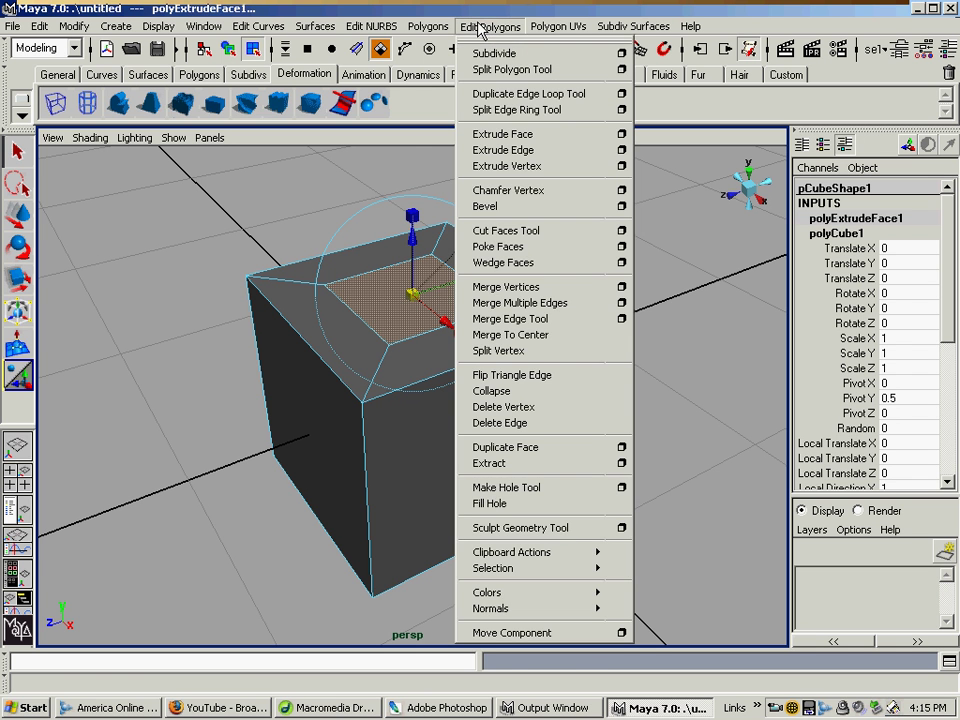
pyautogui.click(505, 134)
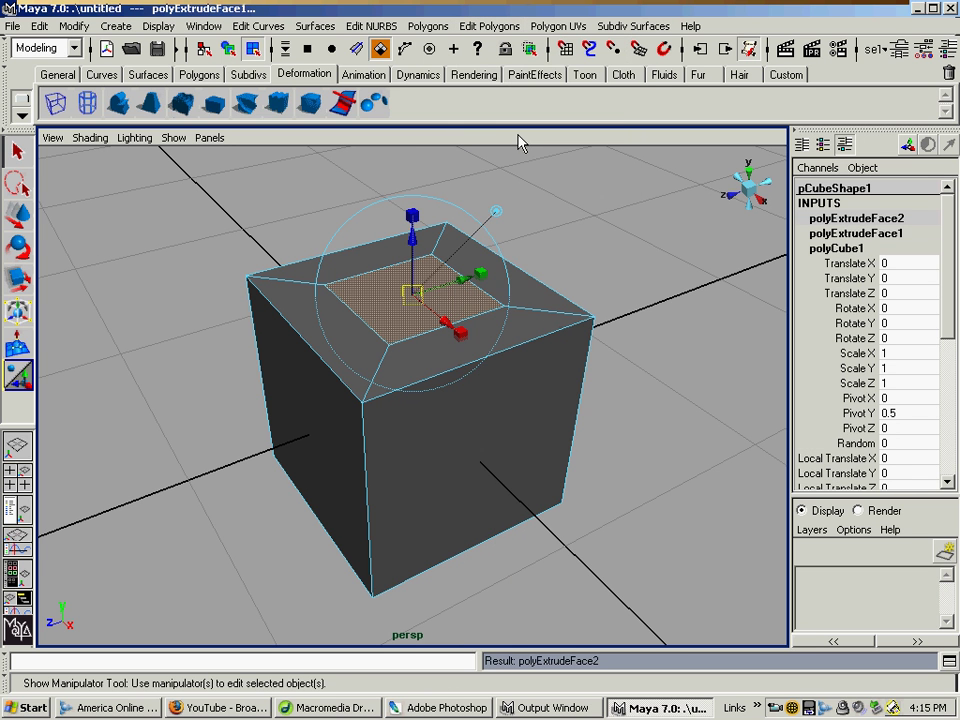
pyautogui.moveTo(412, 225); pyautogui.dragTo(436, 179)
pyautogui.keyDown('alt'); pyautogui.moveTo(499, 270); pyautogui.dragTo(508, 319, button='middle'); pyautogui.keyUp('alt')
pyautogui.moveTo(430, 228); pyautogui.dragTo(451, 129)
pyautogui.scroll(-4, 485, 274)
pyautogui.keyDown('alt'); pyautogui.moveTo(488, 292); pyautogui.dragTo(484, 272); pyautogui.keyUp('alt')
pyautogui.scroll(2, 484, 275)
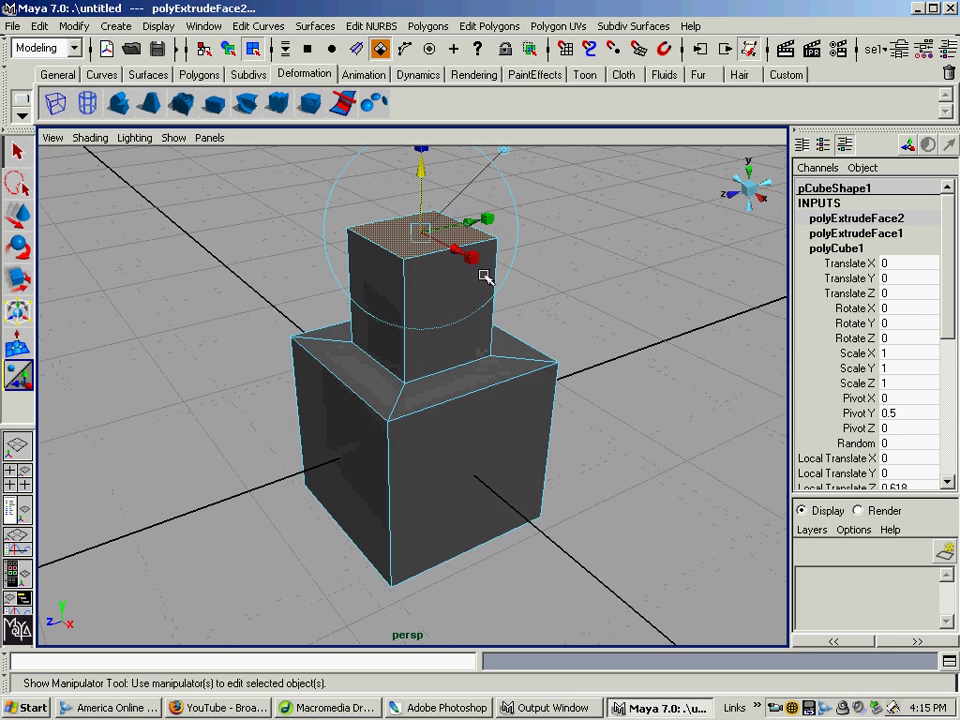
pyautogui.keyDown('alt'); pyautogui.moveTo(484, 275); pyautogui.dragTo(465, 306, button='middle'); pyautogui.keyUp('alt')
# Step: Extrude the column's side face that points along positive Z and scale it uniformly to about 0.517
pyautogui.press('q')
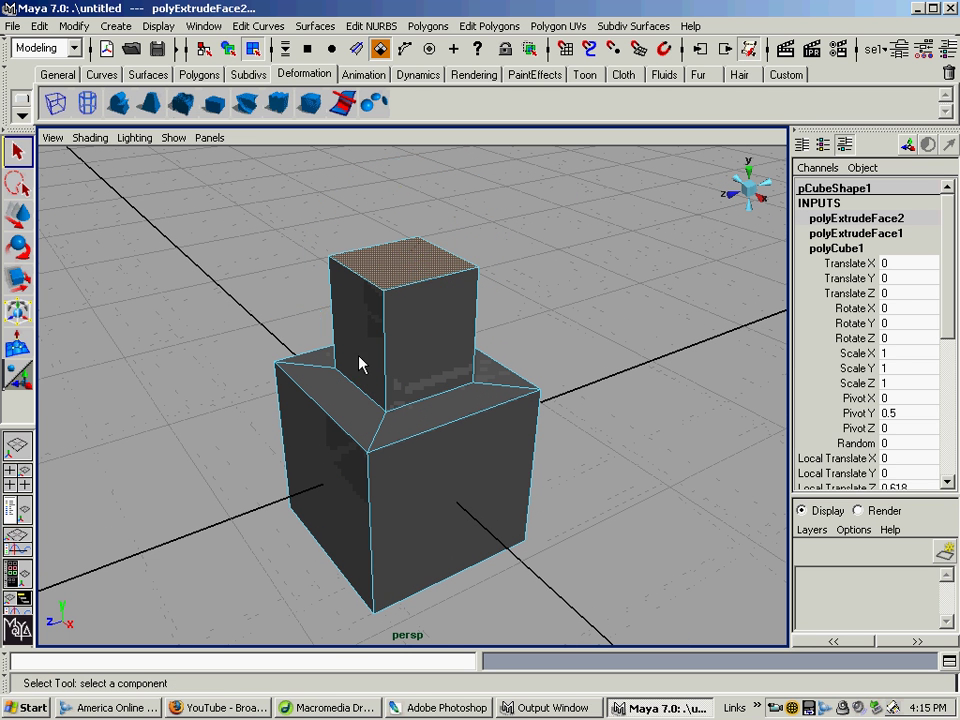
pyautogui.click(362, 364)
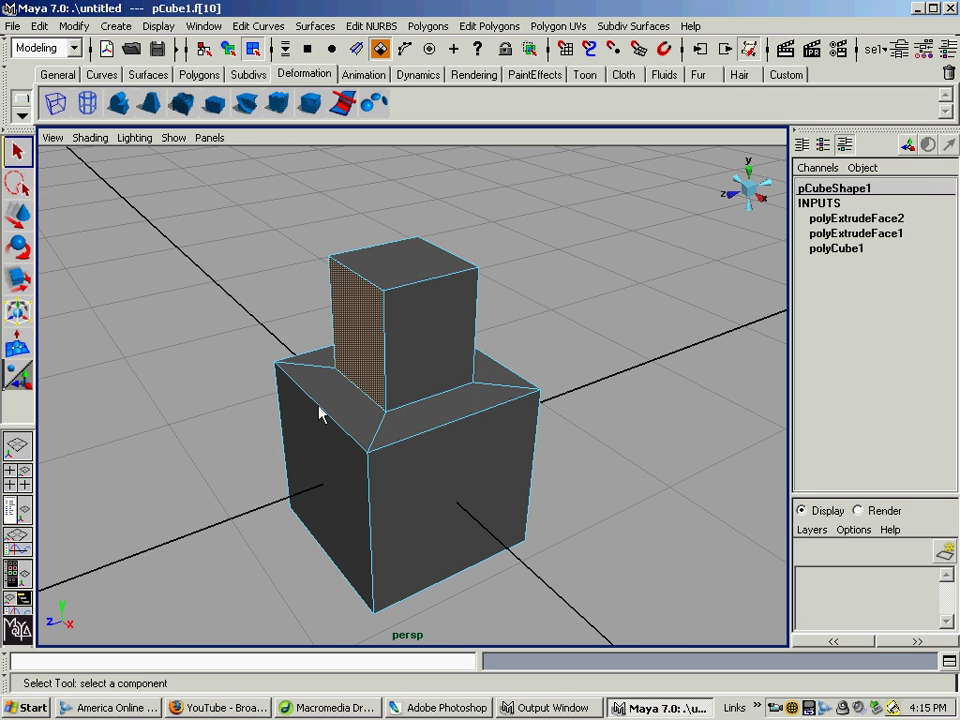
pyautogui.keyDown('alt'); pyautogui.moveTo(381, 376); pyautogui.dragTo(324, 373); pyautogui.keyUp('alt')
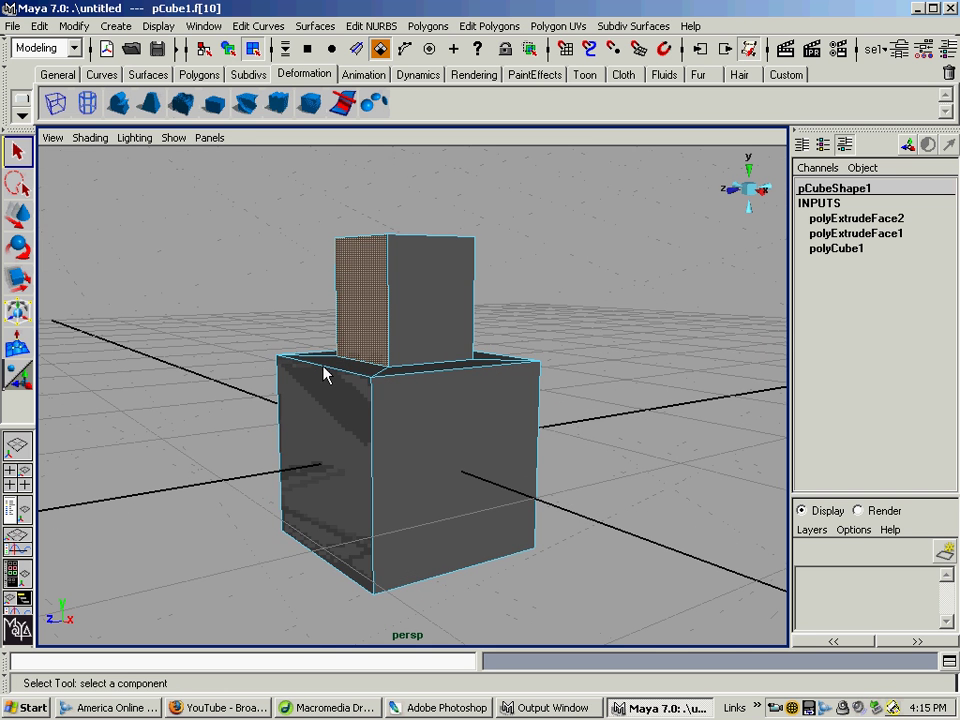
pyautogui.keyDown('alt'); pyautogui.moveTo(378, 320); pyautogui.dragTo(405, 345); pyautogui.keyUp('alt')
pyautogui.click(500, 27)
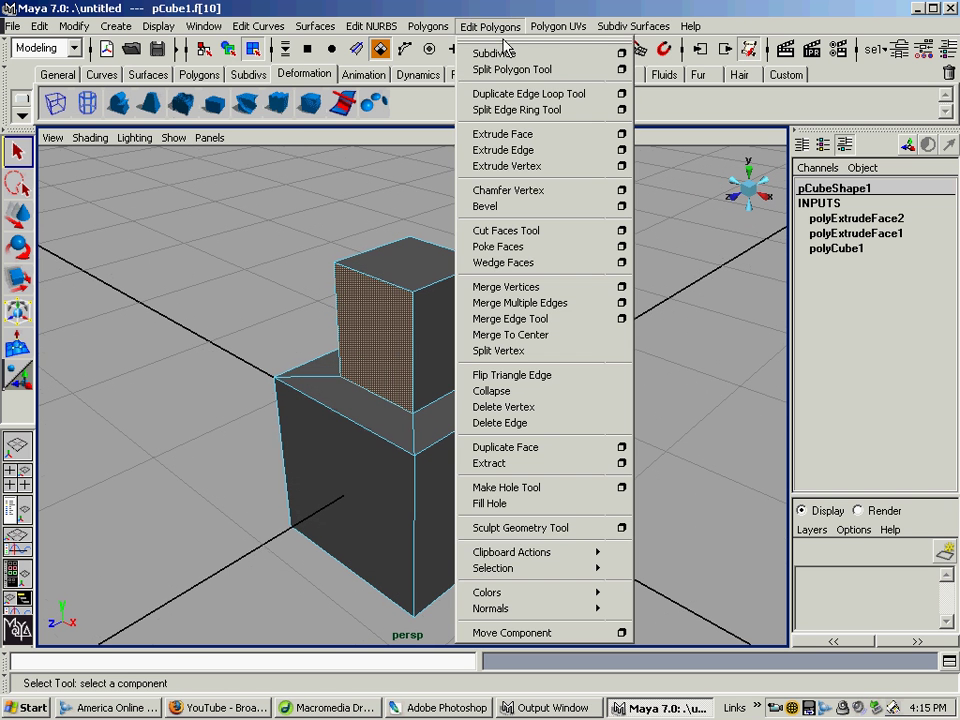
pyautogui.click(549, 140)
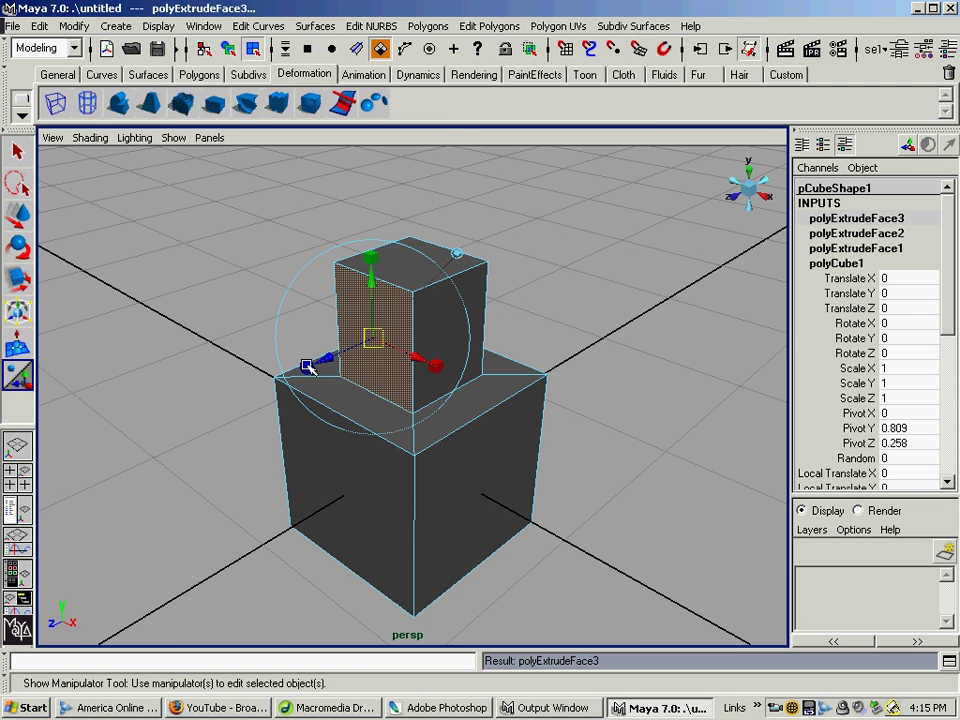
pyautogui.click(439, 366)
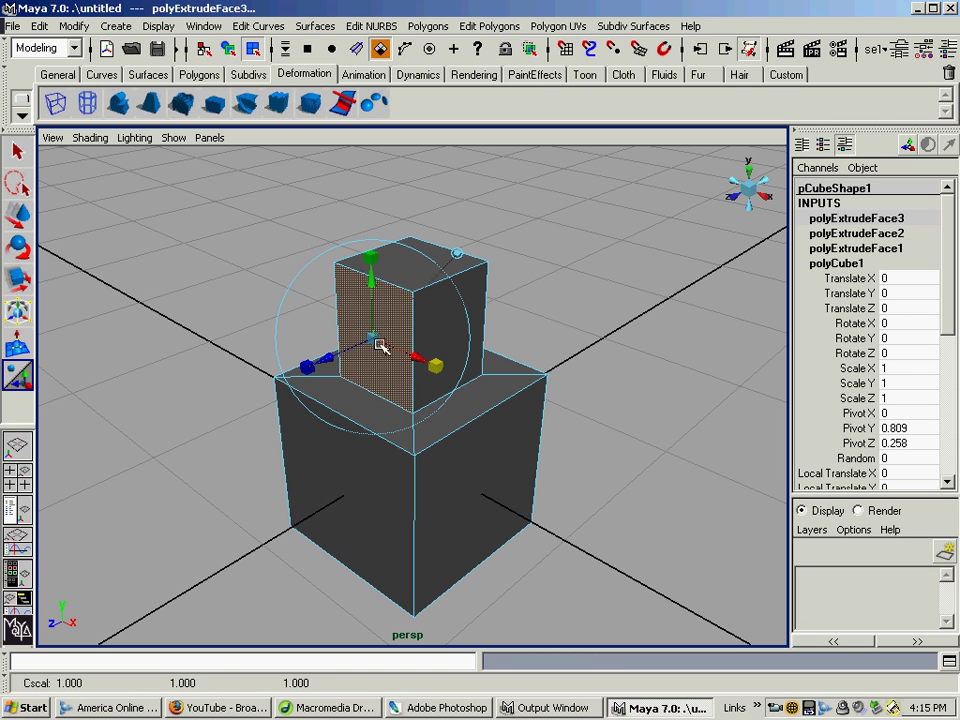
pyautogui.moveTo(371, 339); pyautogui.dragTo(345, 338)
pyautogui.click(457, 253)
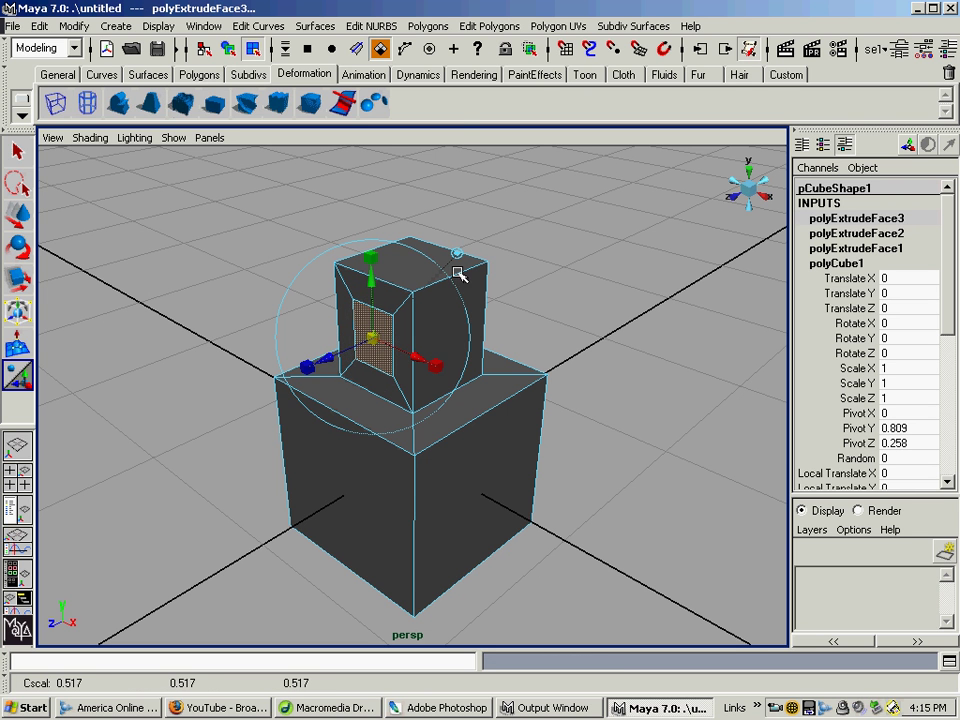
# Step: Try extruding the column's inset side face outward and tapering its end, then undo the extrusion
pyautogui.click(473, 30)
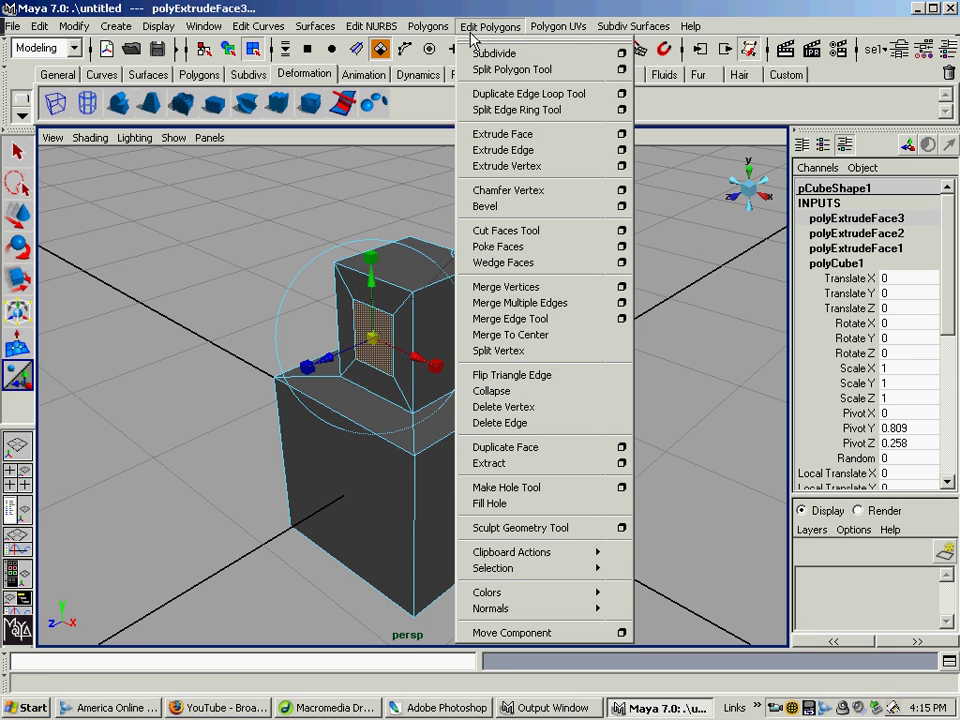
pyautogui.click(509, 138)
pyautogui.keyDown('alt'); pyautogui.moveTo(424, 253); pyautogui.dragTo(356, 291); pyautogui.keyUp('alt')
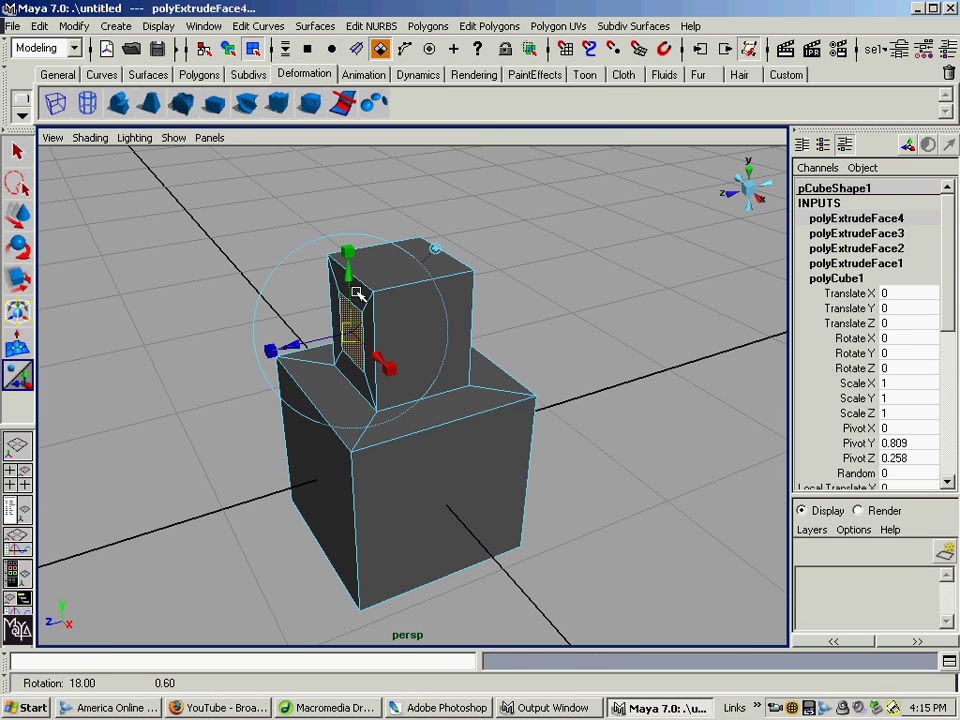
pyautogui.moveTo(291, 345); pyautogui.dragTo(340, 272)
pyautogui.press('e')
pyautogui.press('r')
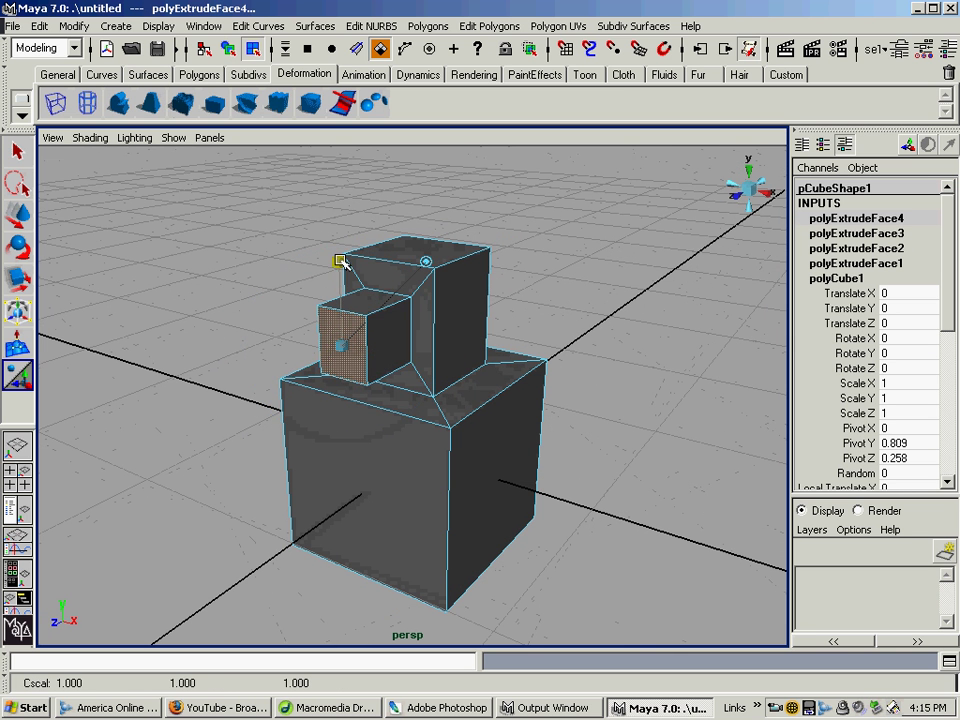
pyautogui.moveTo(343, 343); pyautogui.dragTo(315, 357)
pyautogui.press('e')
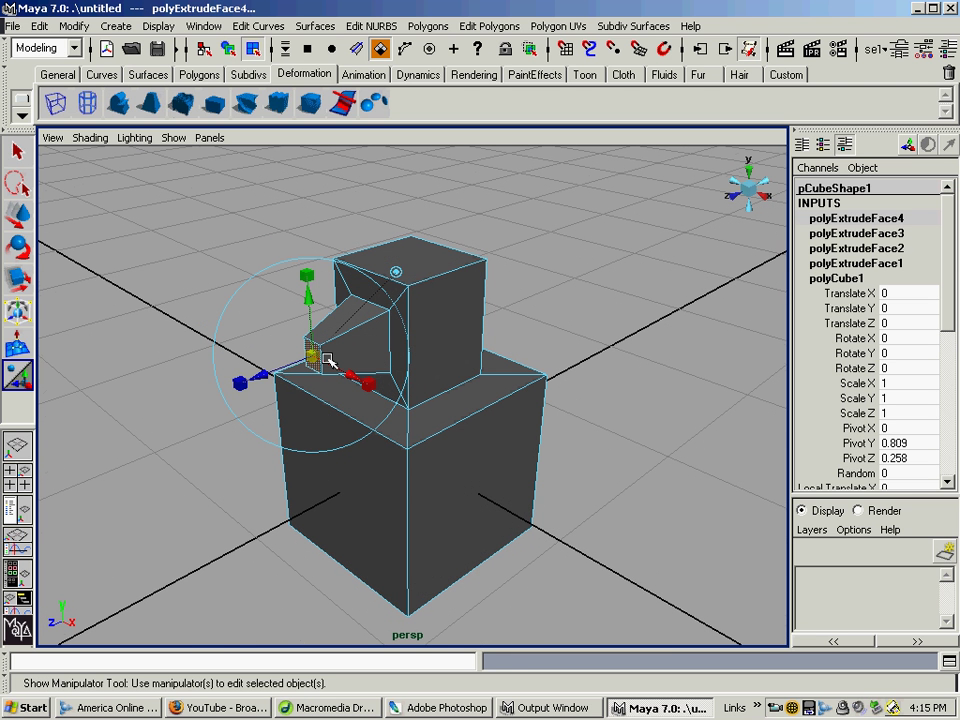
pyautogui.hotkey('ctrl', 'z')
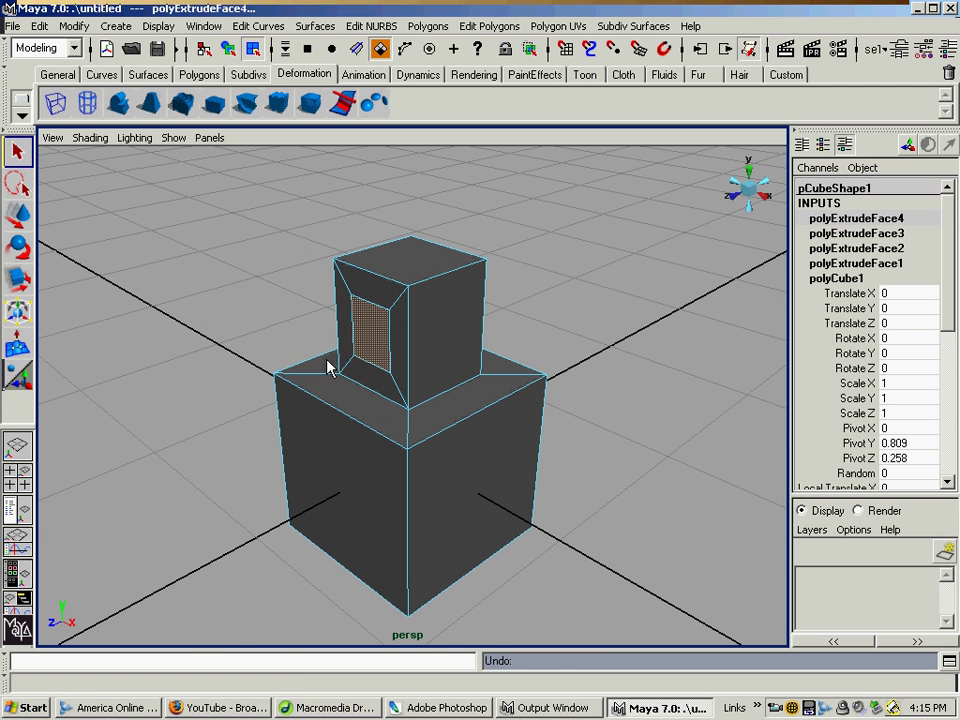
# Step: Extrude the inset side face outward from the column, past the base cube's edge, to form a long arm
pyautogui.click(490, 26)
pyautogui.click(480, 133)
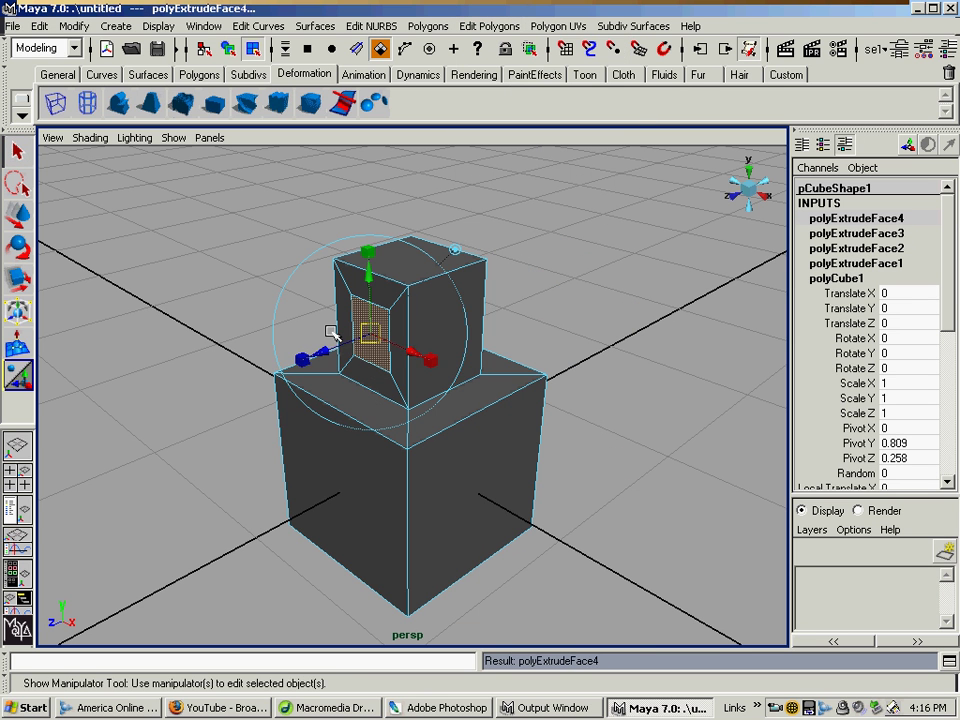
pyautogui.moveTo(304, 360); pyautogui.dragTo(160, 400)
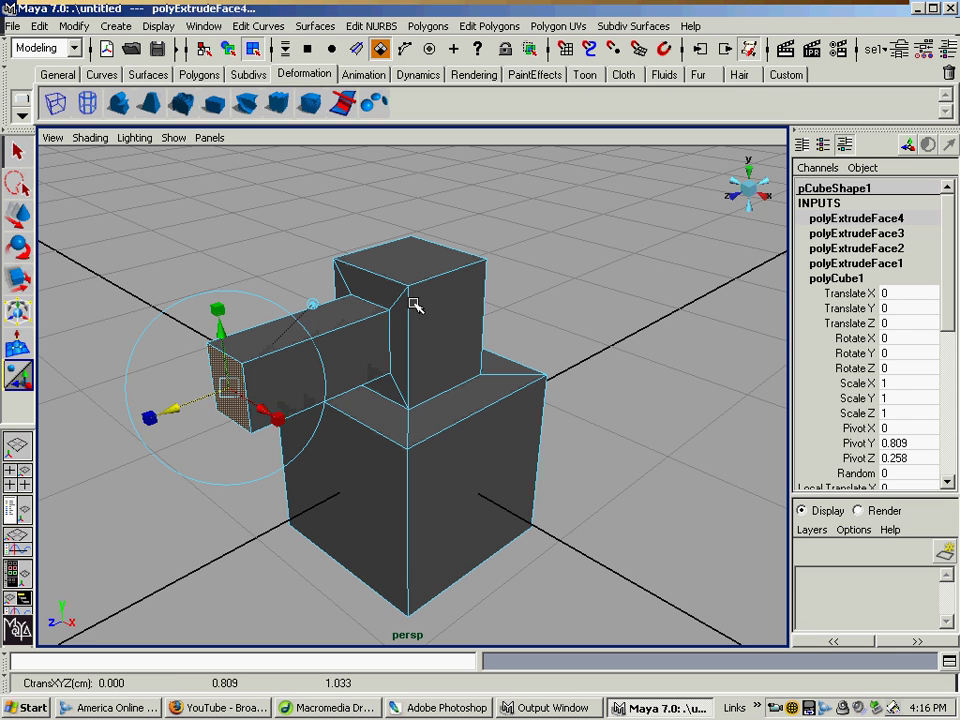
# Step: Return the model to object mode, deselect it and view the extruded shape from above
pyautogui.moveTo(412, 301); pyautogui.dragTo(341, 303, button='right')
pyautogui.keyDown('alt'); pyautogui.moveTo(341, 303); pyautogui.dragTo(180, 298); pyautogui.keyUp('alt')
pyautogui.click(349, 274)
pyautogui.keyDown('alt'); pyautogui.moveTo(180, 298); pyautogui.dragTo(300, 311, button='right'); pyautogui.keyUp('alt')
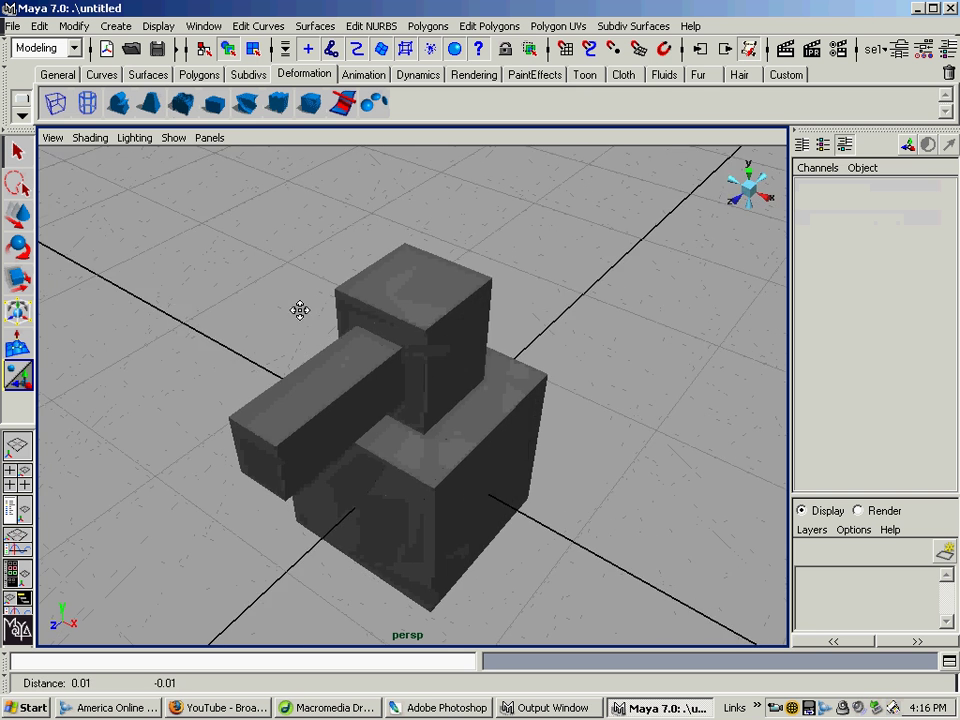
# Step: Select the end face of the long arm and move it toward negative X so the arm angles sideways
pyautogui.keyDown('alt'); pyautogui.moveTo(300, 311); pyautogui.dragTo(266, 292); pyautogui.keyUp('alt')
pyautogui.click(326, 298)
pyautogui.moveTo(266, 292); pyautogui.dragTo(267, 333, button='right')
pyautogui.click(255, 324)
pyautogui.keyDown('alt'); pyautogui.moveTo(255, 324); pyautogui.dragTo(332, 381); pyautogui.keyUp('alt')
pyautogui.press('w')
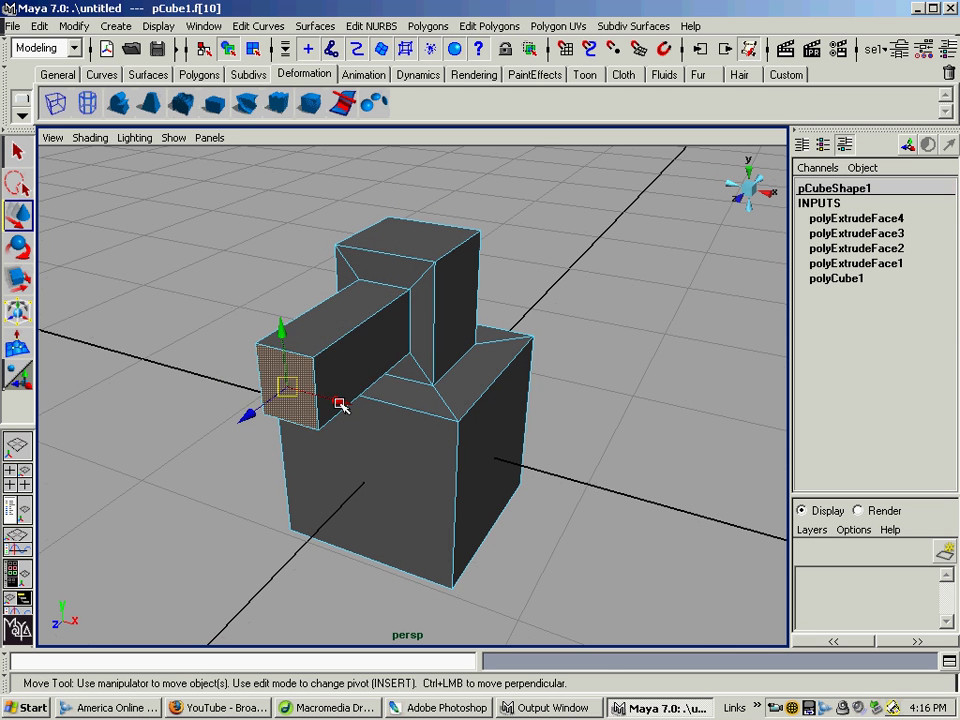
pyautogui.moveTo(336, 403); pyautogui.dragTo(258, 371, button='middle')
pyautogui.moveTo(259, 371); pyautogui.dragTo(321, 328)
pyautogui.hotkey('ctrl', 'z')
# Step: Scale the arm's end face down uniformly to taper the arm, and return the deselected model to object mode
pyautogui.press('r')
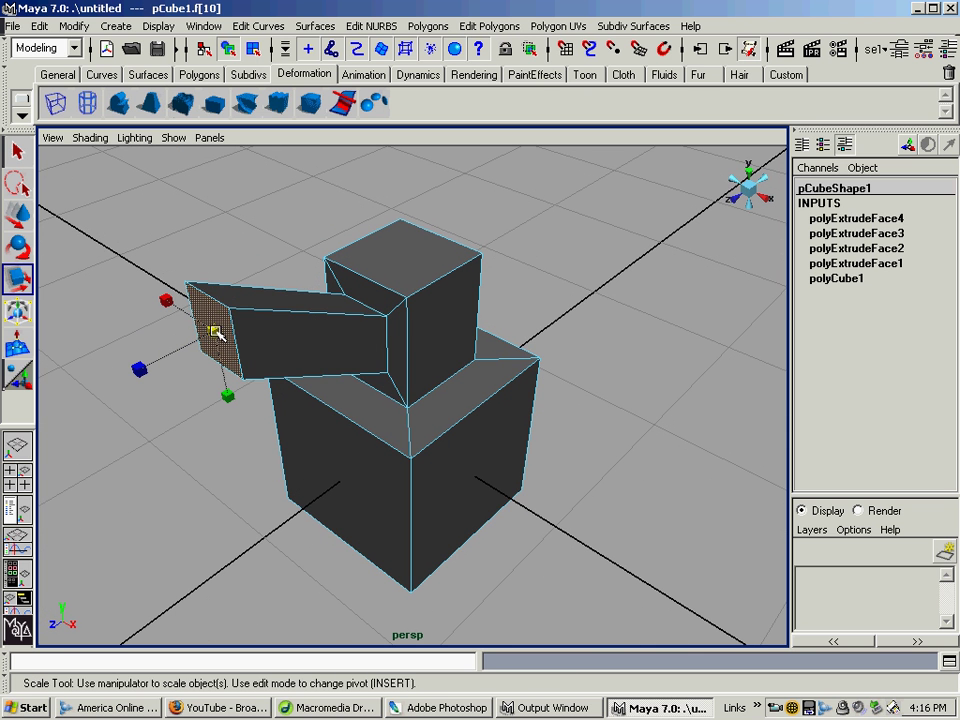
pyautogui.moveTo(210, 332); pyautogui.dragTo(362, 336)
pyautogui.moveTo(360, 325); pyautogui.dragTo(420, 308, button='right')
pyautogui.keyDown('alt'); pyautogui.moveTo(426, 317); pyautogui.dragTo(390, 333); pyautogui.keyUp('alt')
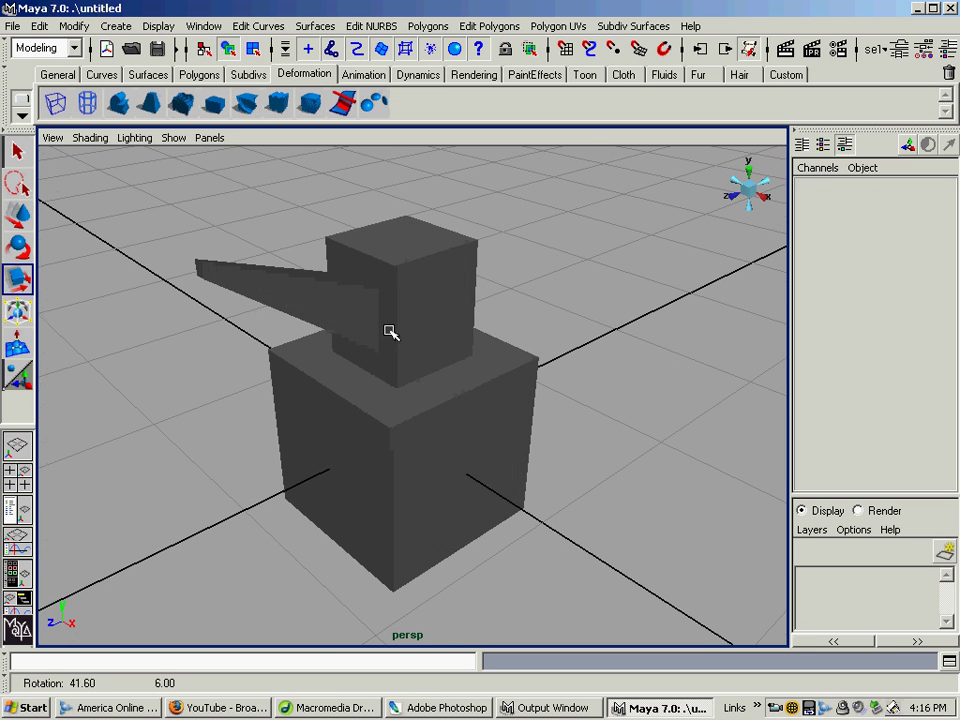
# Step: Delete the extruded cube model and create a polygon cylinder in its place
pyautogui.click(422, 336)
pyautogui.press('Delete')
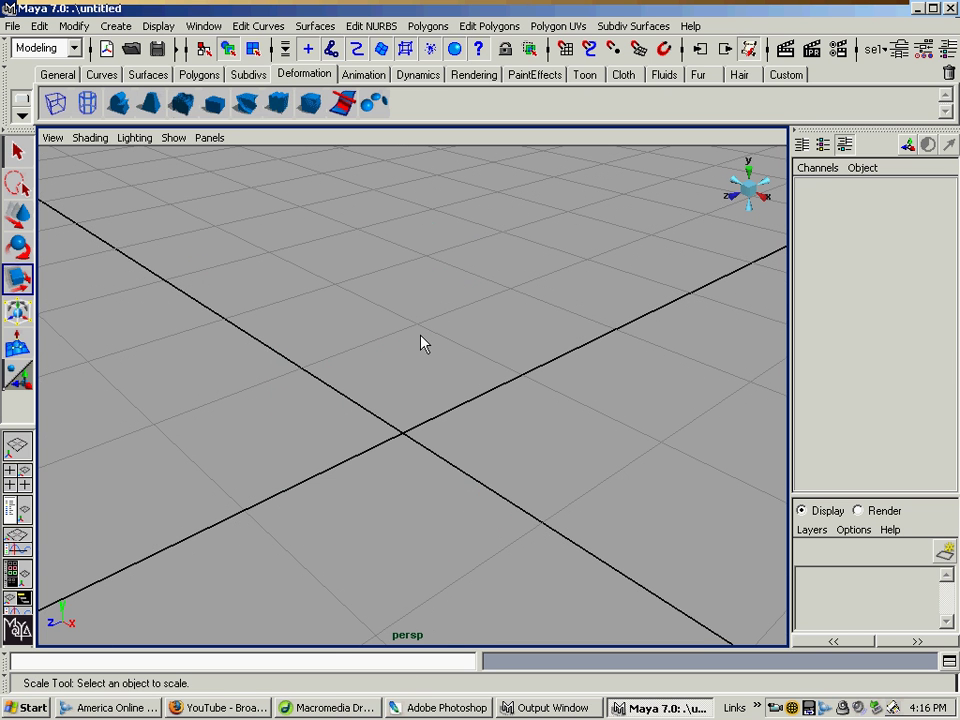
pyautogui.click(116, 26)
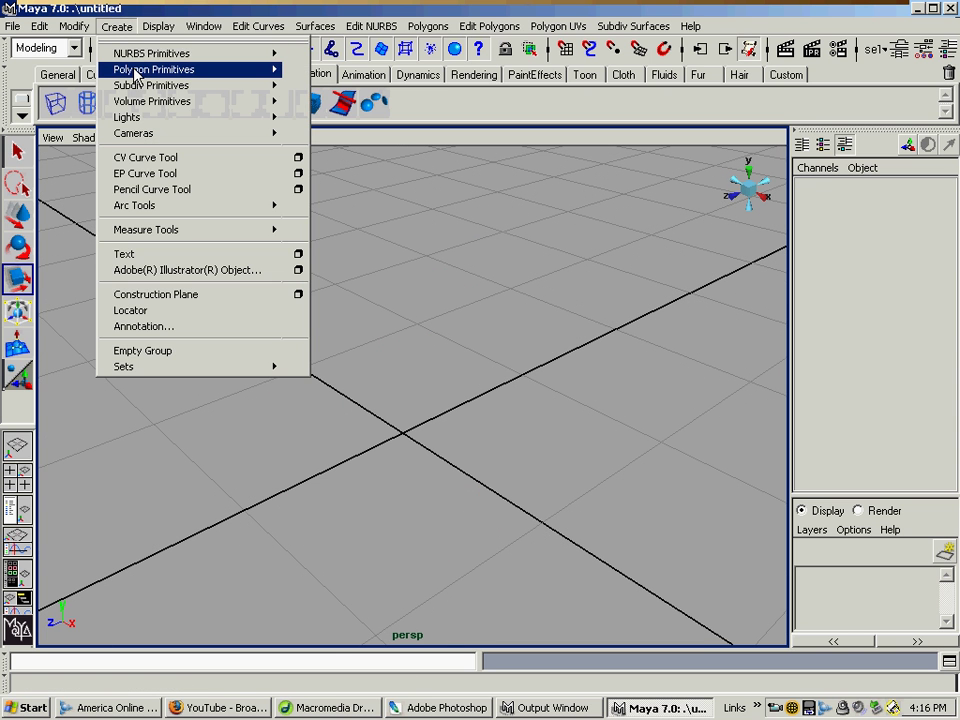
pyautogui.moveTo(137, 72)
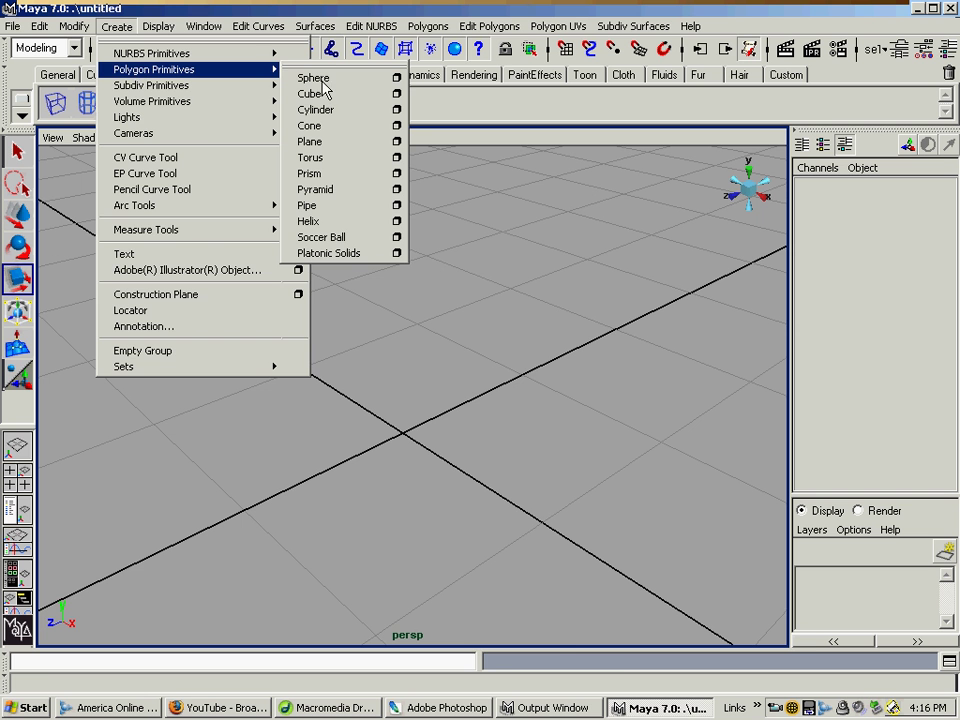
pyautogui.click(326, 112)
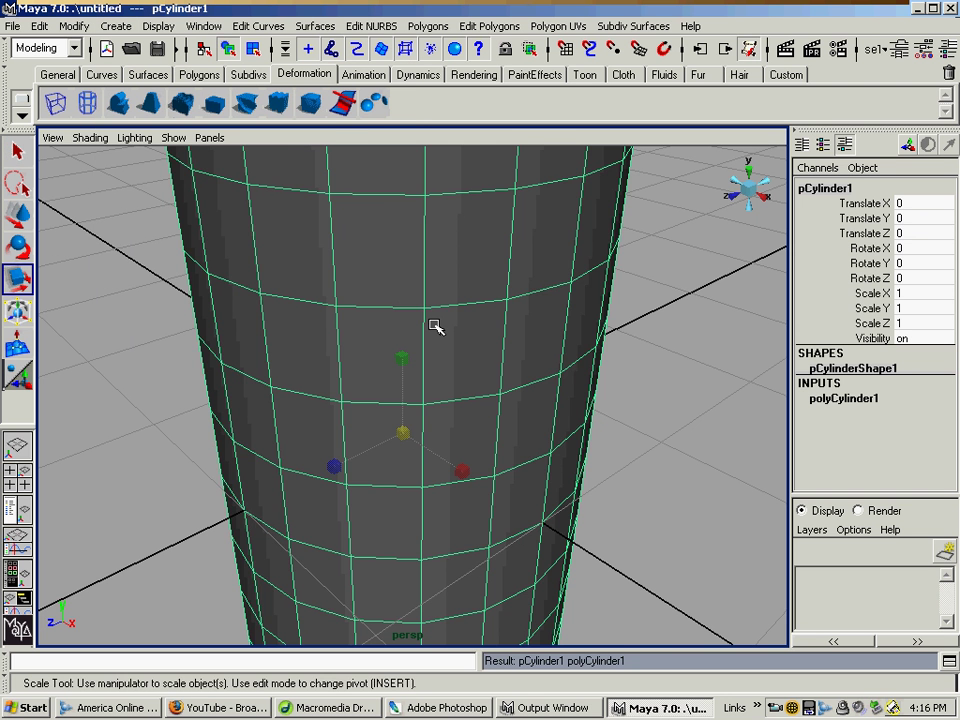
# Step: In face mode, select only the cylinder's top cap faces, leaving out the upper ring of side faces
pyautogui.scroll(-5, 435, 323)
pyautogui.keyDown('alt'); pyautogui.moveTo(435, 321); pyautogui.dragTo(420, 328); pyautogui.keyUp('alt')
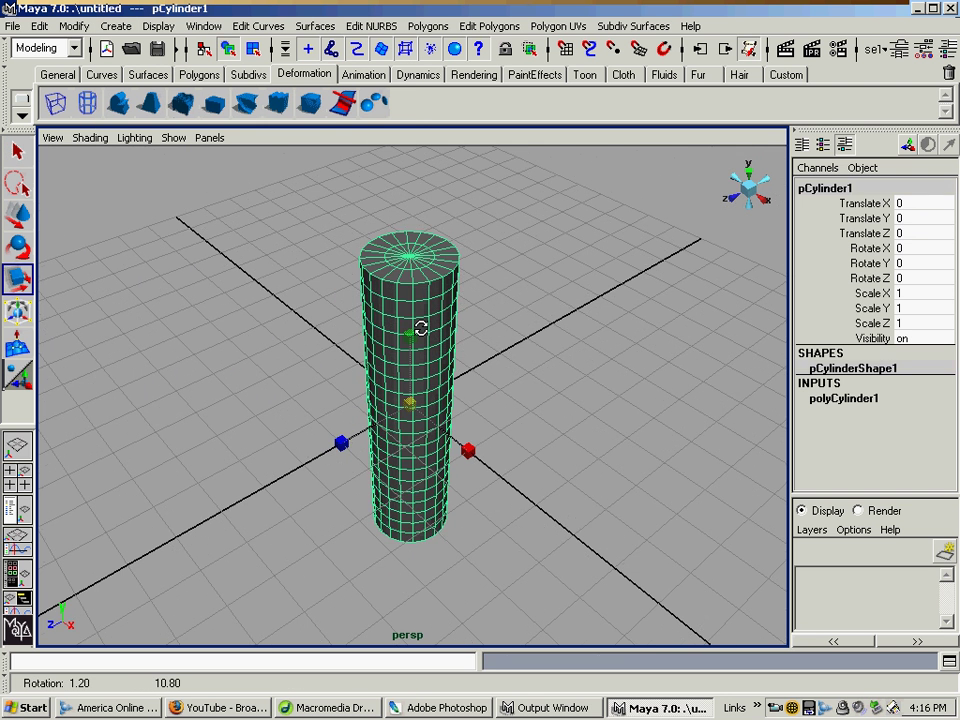
pyautogui.keyDown('alt'); pyautogui.moveTo(431, 302); pyautogui.dragTo(401, 349, button='right'); pyautogui.keyUp('alt')
pyautogui.moveTo(401, 349)
pyautogui.keyDown('alt'); pyautogui.mouseDown()
pyautogui.moveTo(413, 321)
pyautogui.moveTo(414, 349)
pyautogui.mouseUp(); pyautogui.keyUp('alt')
pyautogui.keyDown('alt'); pyautogui.moveTo(414, 349); pyautogui.dragTo(414, 360, button='right'); pyautogui.keyUp('alt')
pyautogui.press('q')
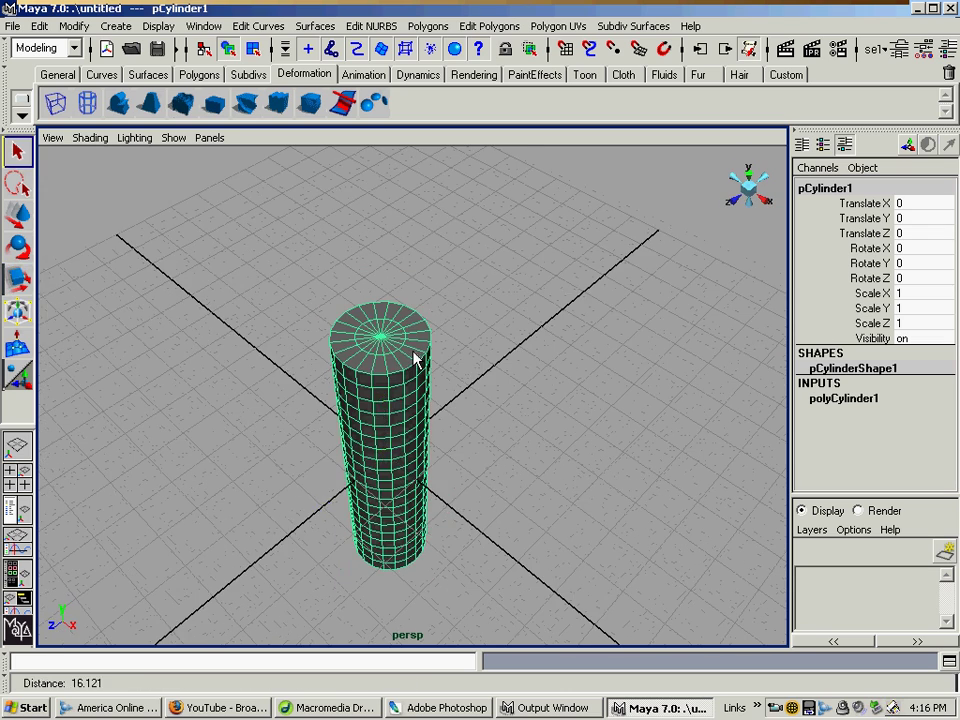
pyautogui.scroll(5, 415, 357)
pyautogui.keyDown('alt'); pyautogui.moveTo(328, 272); pyautogui.dragTo(416, 421, button='middle'); pyautogui.keyUp('alt')
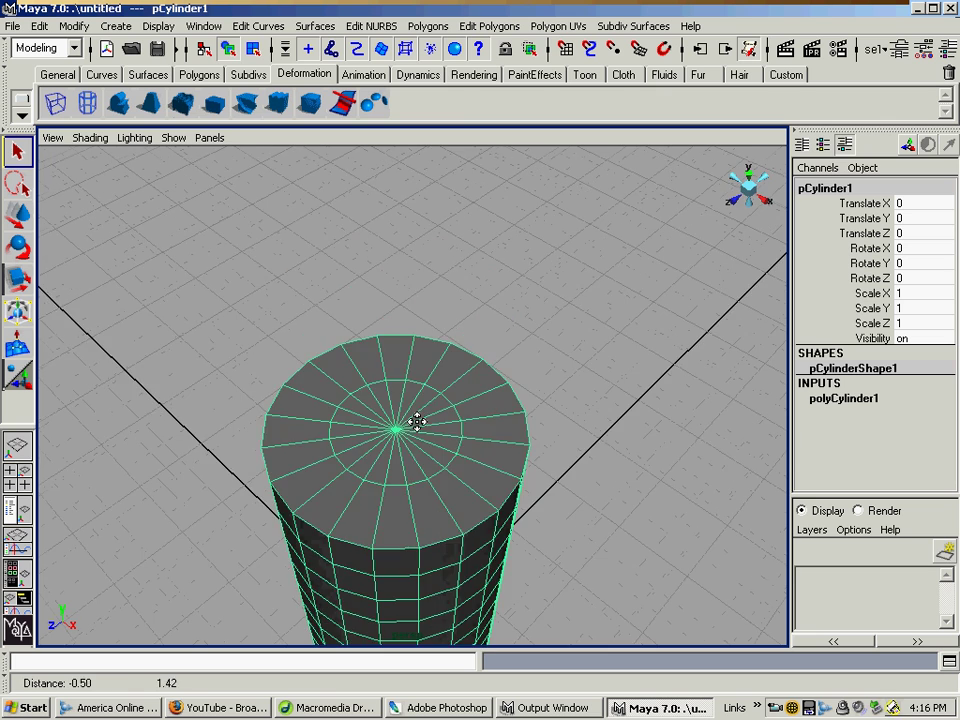
pyautogui.keyDown('alt'); pyautogui.moveTo(416, 420); pyautogui.dragTo(401, 347); pyautogui.keyUp('alt')
pyautogui.keyDown('alt'); pyautogui.moveTo(429, 285); pyautogui.dragTo(413, 297, button='middle'); pyautogui.keyUp('alt')
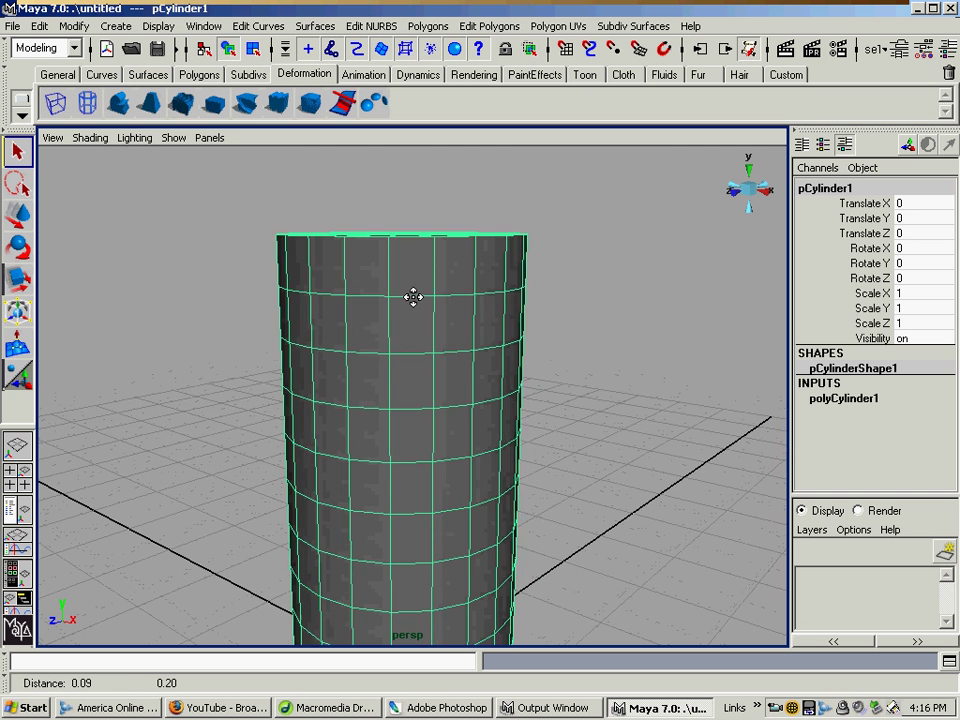
pyautogui.keyDown('alt'); pyautogui.moveTo(413, 297); pyautogui.dragTo(401, 261); pyautogui.keyUp('alt')
pyautogui.moveTo(393, 241); pyautogui.dragTo(398, 269, button='right')
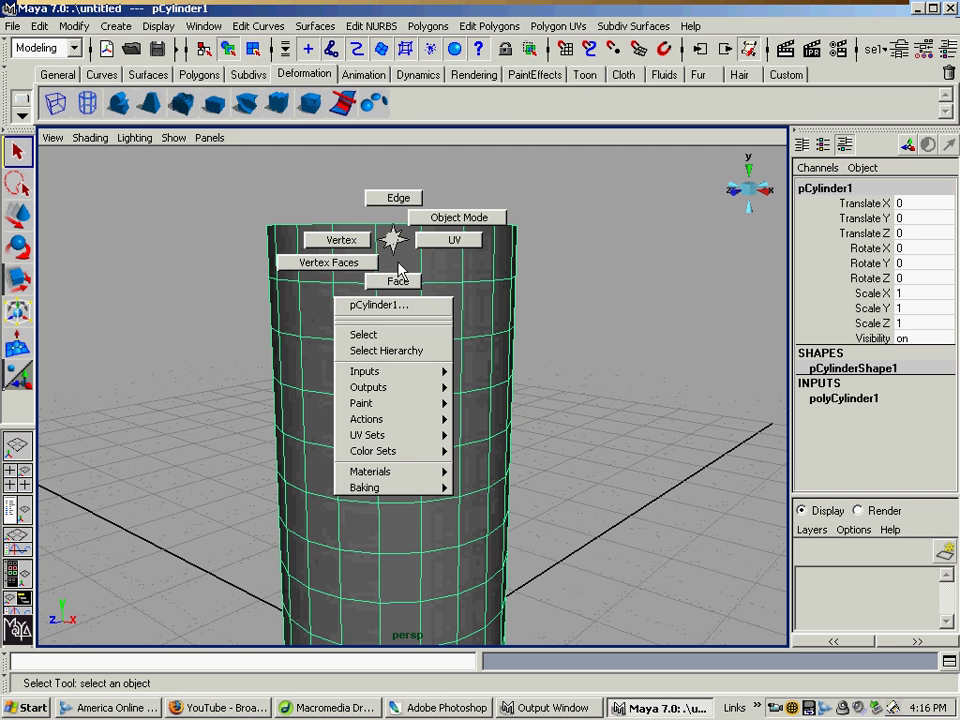
pyautogui.moveTo(199, 182); pyautogui.dragTo(611, 268)
pyautogui.keyDown('alt'); pyautogui.moveTo(489, 311); pyautogui.dragTo(380, 331); pyautogui.keyUp('alt')
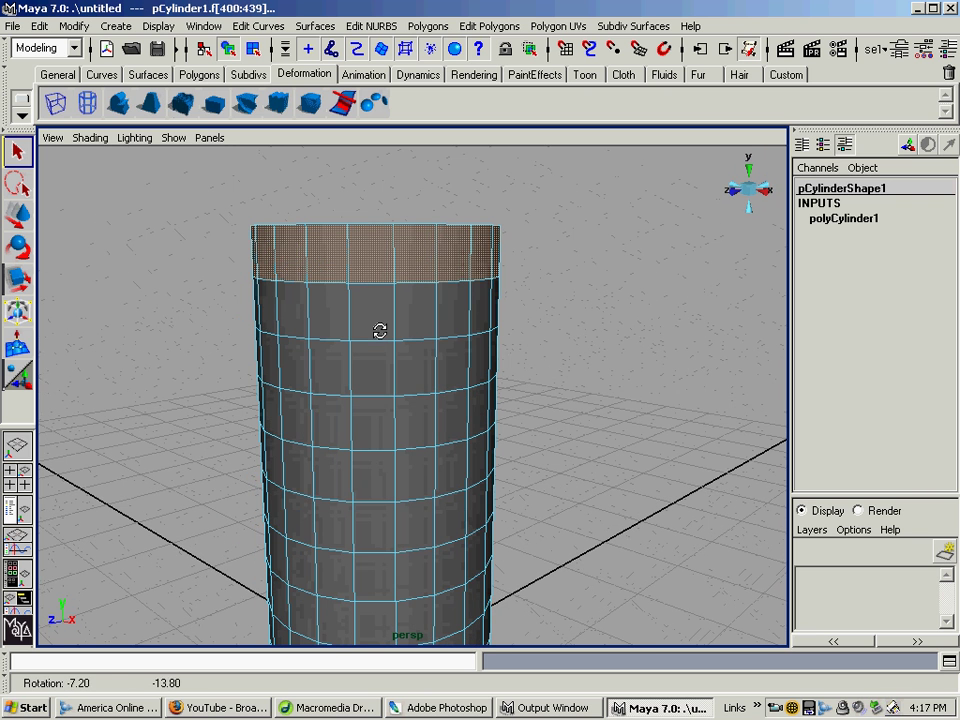
pyautogui.moveTo(236, 251); pyautogui.dragTo(530, 265)
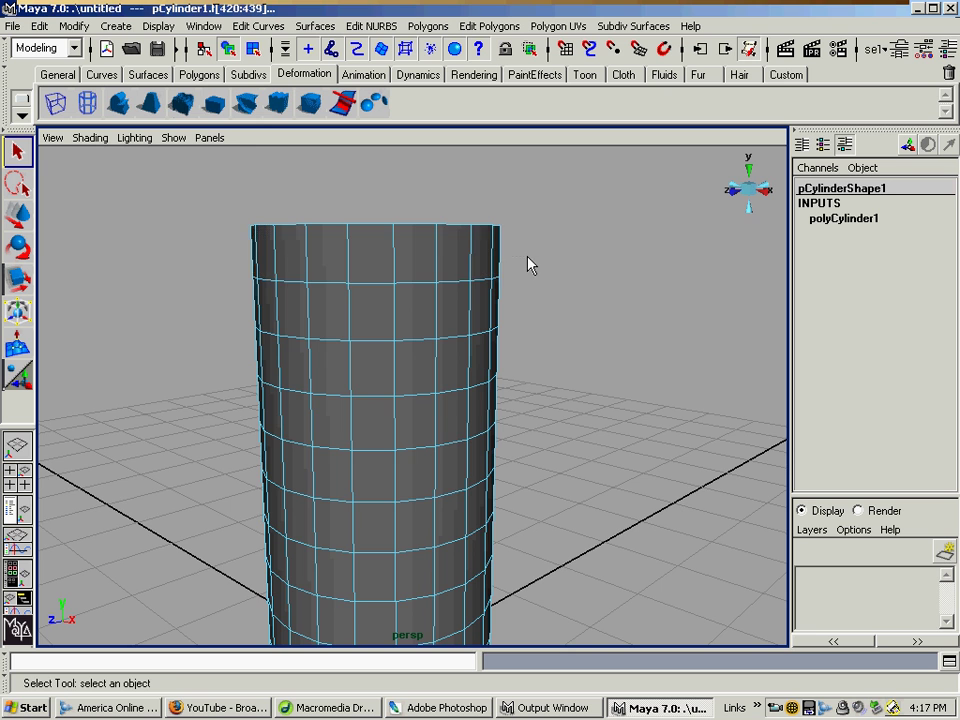
pyautogui.keyDown('alt'); pyautogui.moveTo(467, 266); pyautogui.dragTo(437, 406); pyautogui.keyUp('alt')
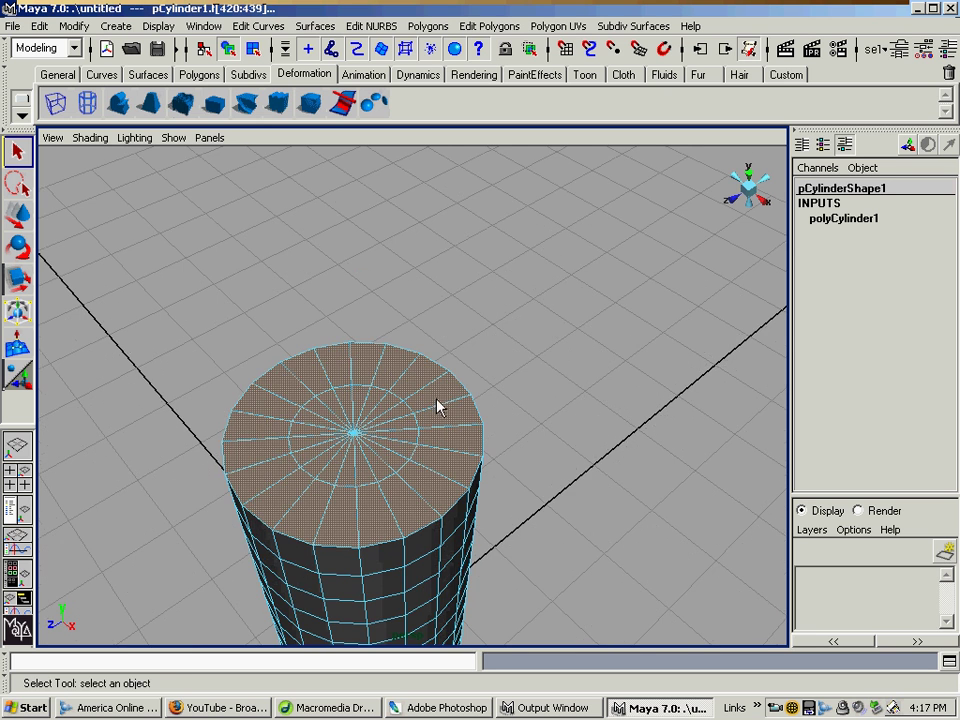
pyautogui.keyDown('alt'); pyautogui.moveTo(437, 406); pyautogui.dragTo(465, 366, button='middle'); pyautogui.keyUp('alt')
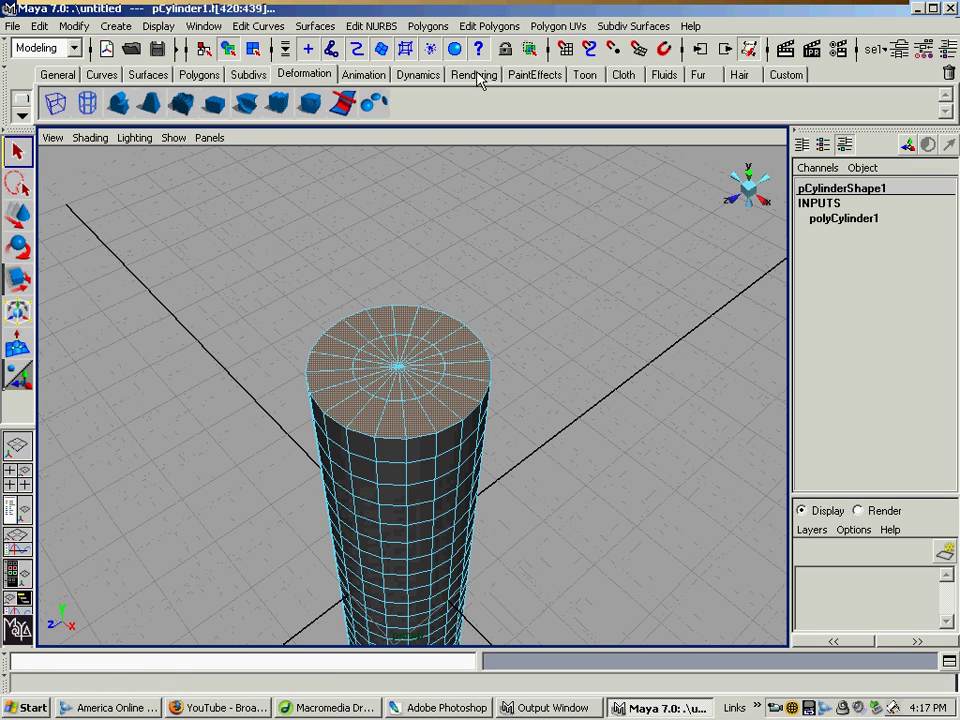
# Step: Extrude the cylinder's top cap faces upward by about 0.794 and tilt them slightly about the X axis
pyautogui.click(490, 26)
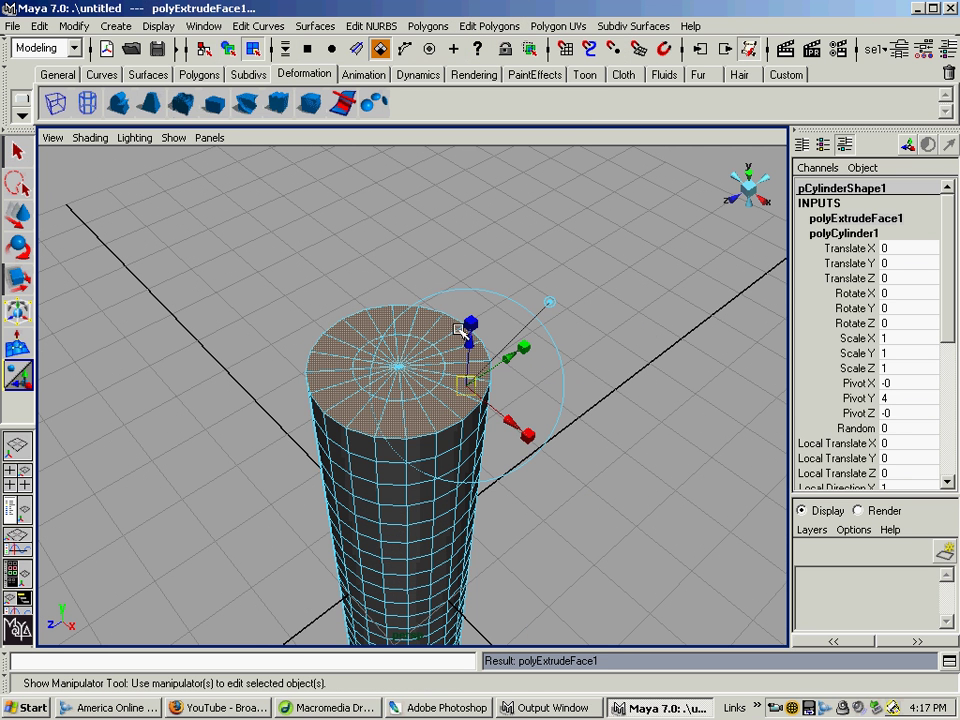
pyautogui.moveTo(470, 325); pyautogui.dragTo(478, 282)
pyautogui.keyDown('alt'); pyautogui.moveTo(353, 400); pyautogui.dragTo(350, 338); pyautogui.keyUp('alt')
pyautogui.keyDown('alt'); pyautogui.moveTo(436, 390); pyautogui.dragTo(438, 373, button='middle'); pyautogui.keyUp('alt')
pyautogui.keyDown('alt'); pyautogui.moveTo(438, 372); pyautogui.dragTo(446, 369); pyautogui.keyUp('alt')
pyautogui.press('e')
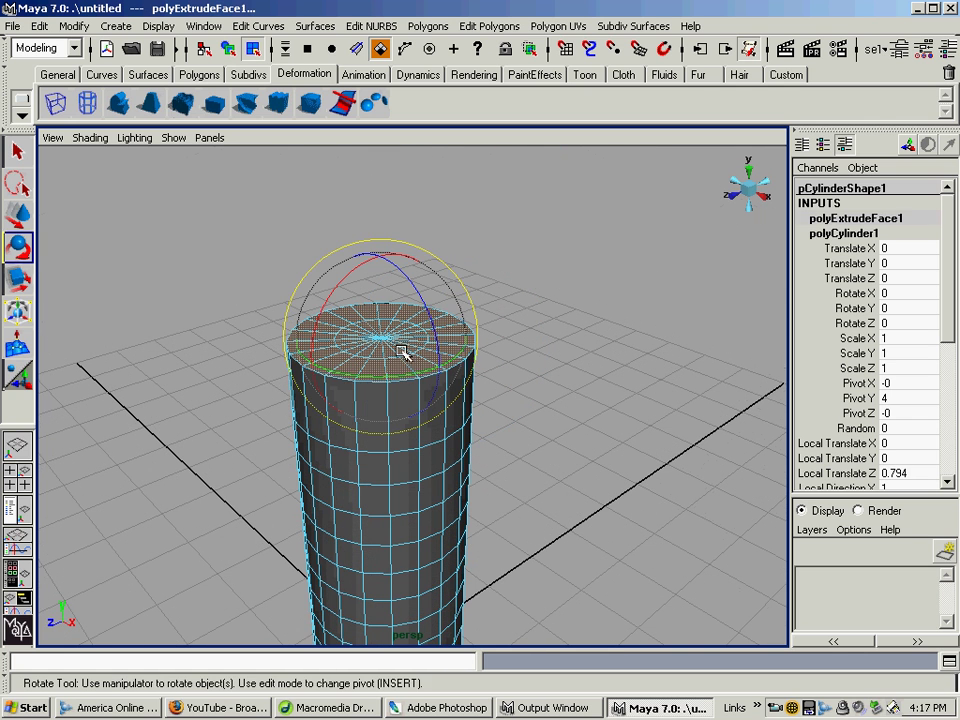
pyautogui.moveTo(325, 309); pyautogui.dragTo(341, 293)
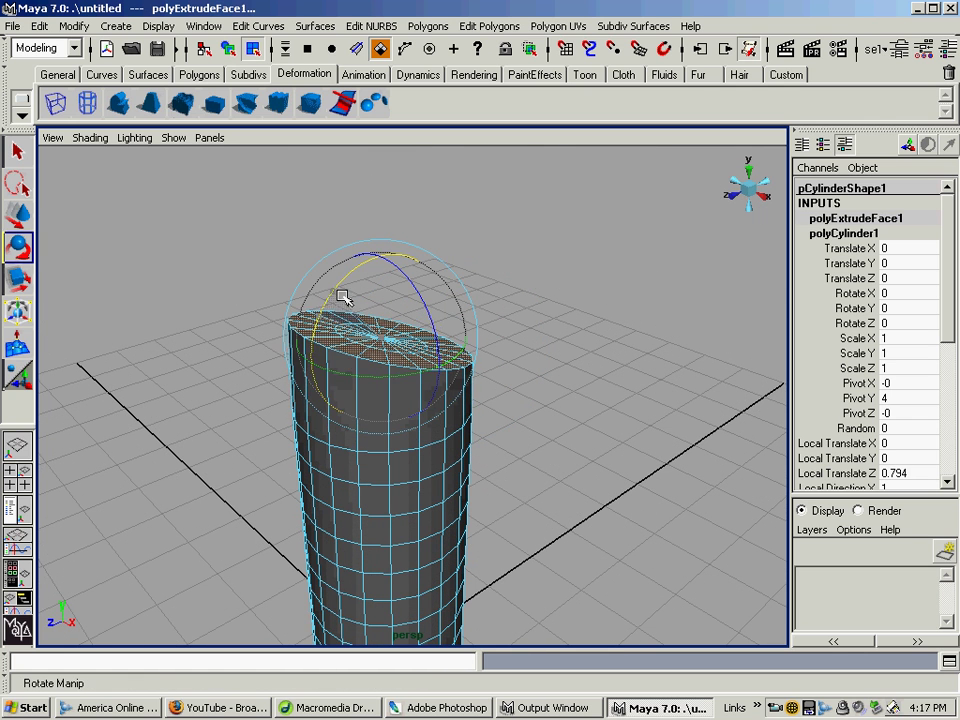
# Step: Extrude the tilted cap faces a second time along their normal and rotate them further about the X axis
pyautogui.keyDown('alt'); pyautogui.moveTo(323, 355); pyautogui.dragTo(300, 350); pyautogui.keyUp('alt')
pyautogui.press('g')
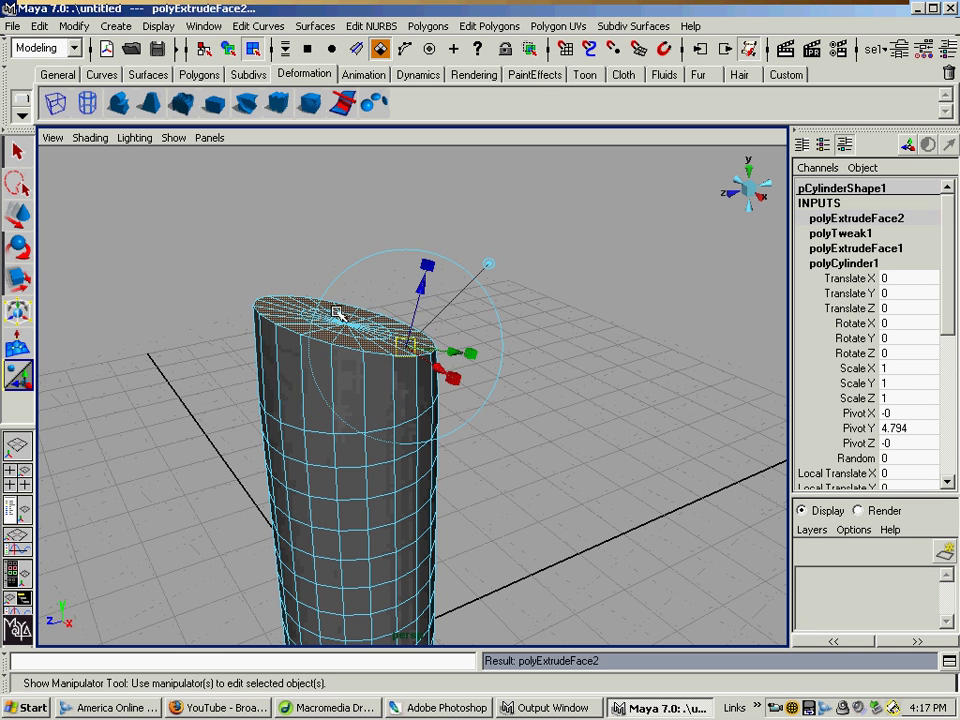
pyautogui.moveTo(440, 268); pyautogui.dragTo(458, 244)
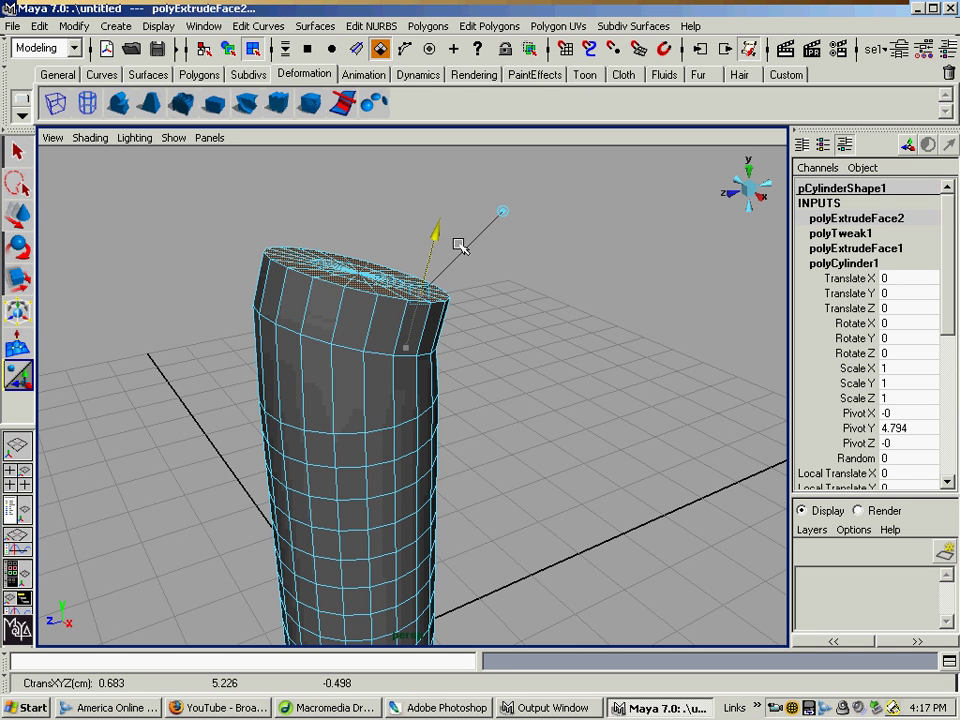
pyautogui.press('e')
pyautogui.moveTo(299, 224); pyautogui.dragTo(332, 315)
pyautogui.keyDown('alt'); pyautogui.moveTo(332, 315); pyautogui.dragTo(392, 402, button='middle'); pyautogui.keyUp('alt')
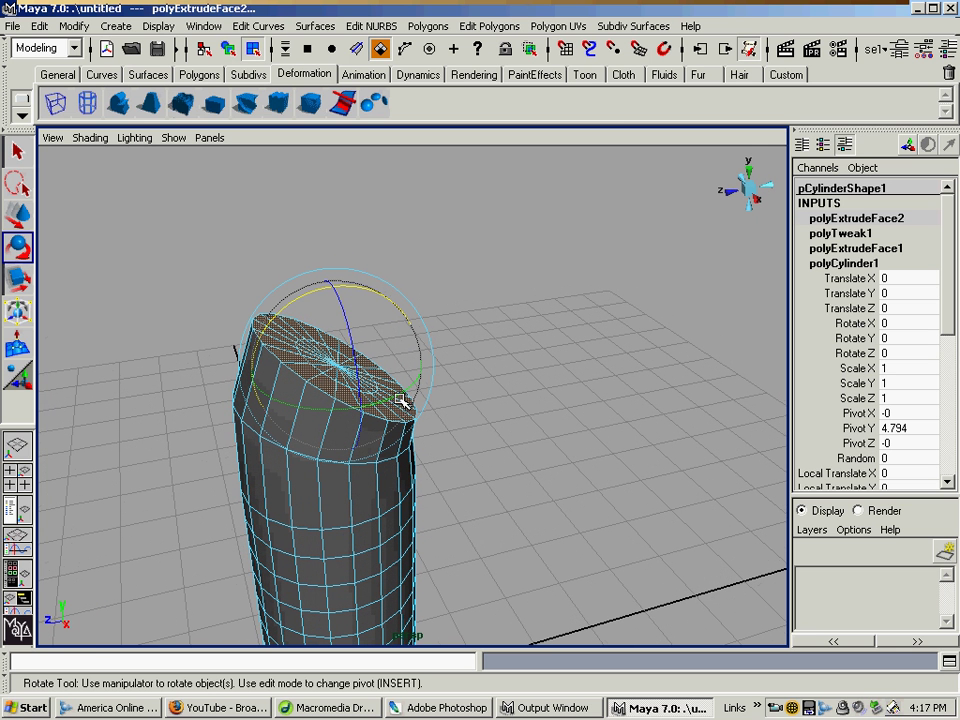
pyautogui.click(489, 26)
pyautogui.click(489, 26)
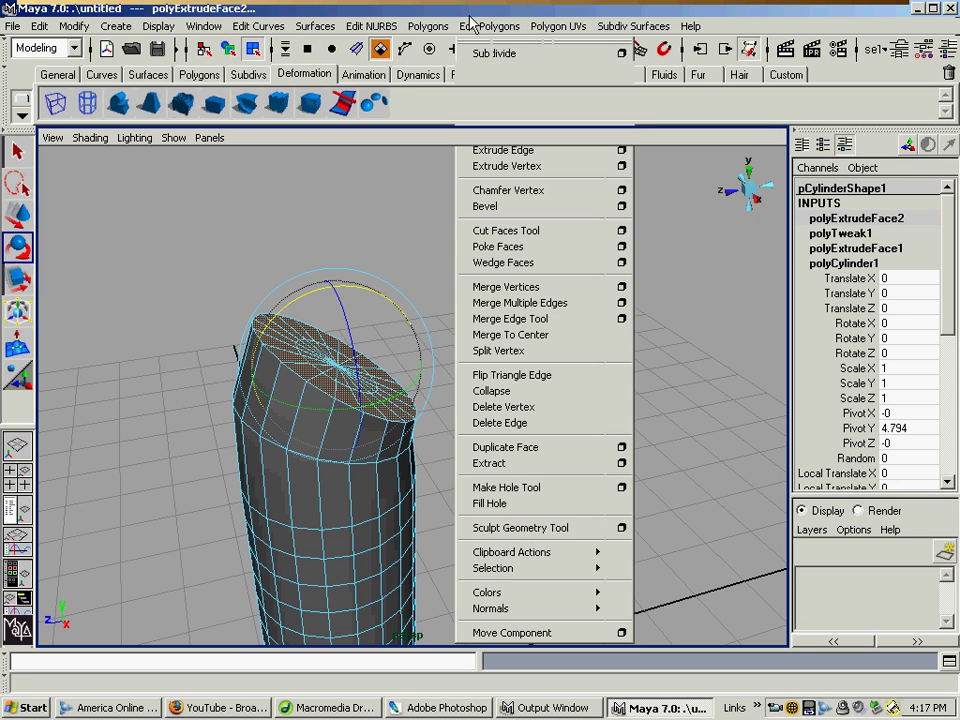
pyautogui.moveTo(480, 15); pyautogui.dragTo(500, 19)
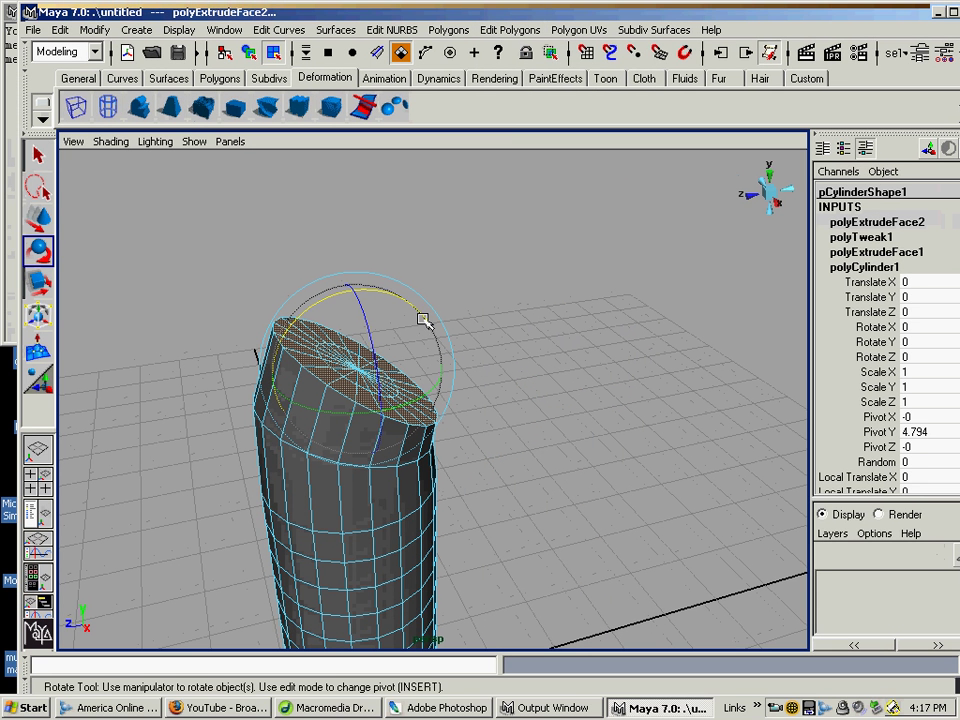
pyautogui.click(952, 12)
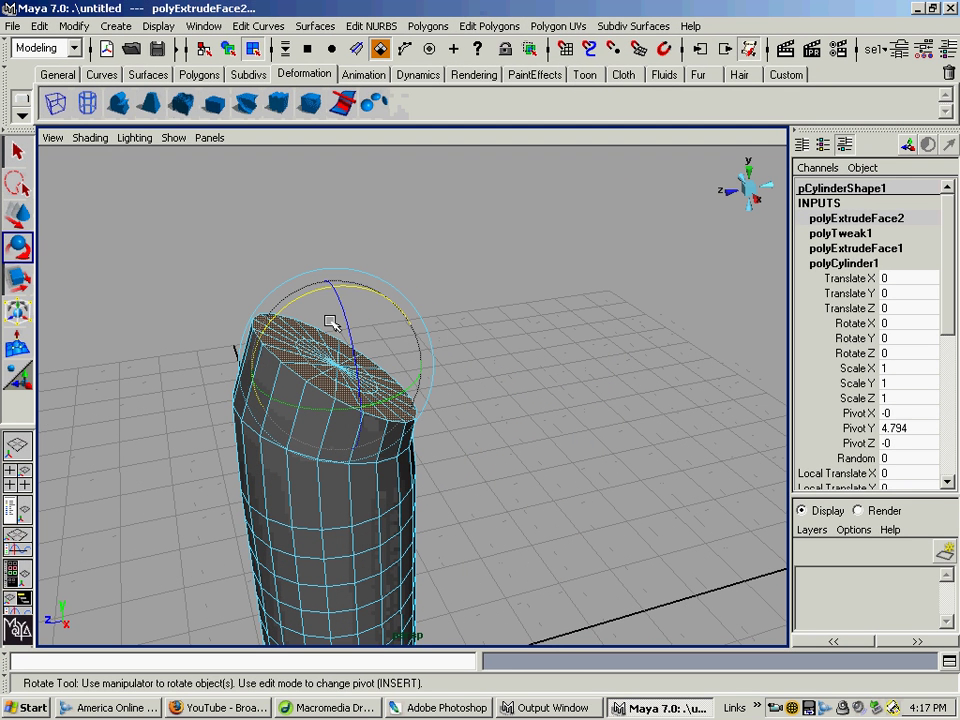
# Step: Extrude the cap faces a third time and rotate them about the X axis to continue the bend
pyautogui.press('g')
pyautogui.moveTo(413, 360); pyautogui.dragTo(468, 312)
pyautogui.press('e')
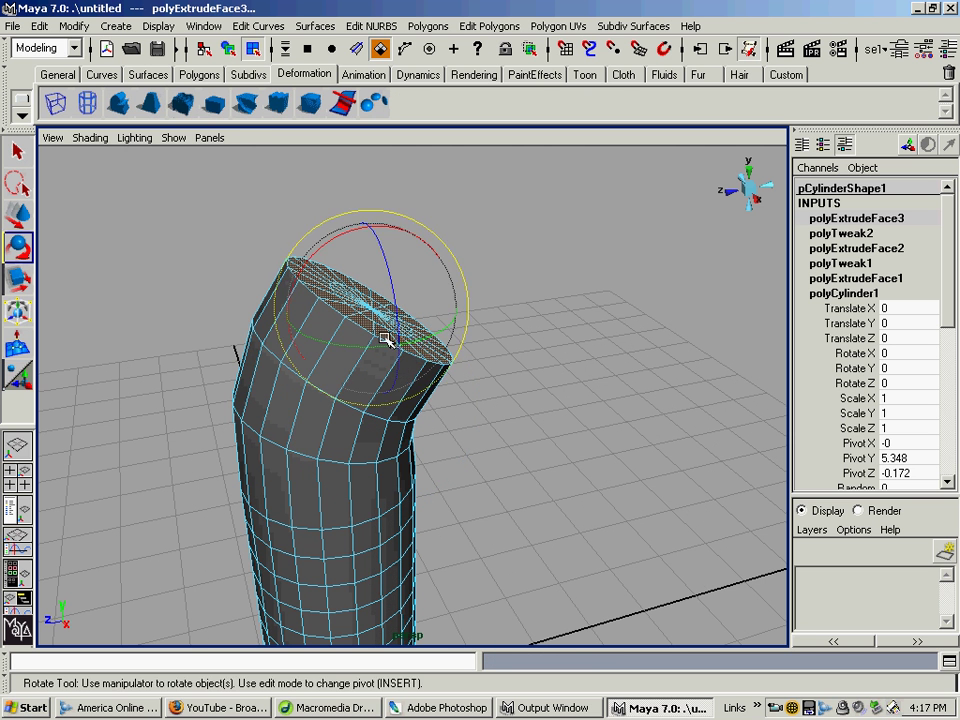
pyautogui.keyDown('alt'); pyautogui.moveTo(388, 336); pyautogui.dragTo(302, 388); pyautogui.keyUp('alt')
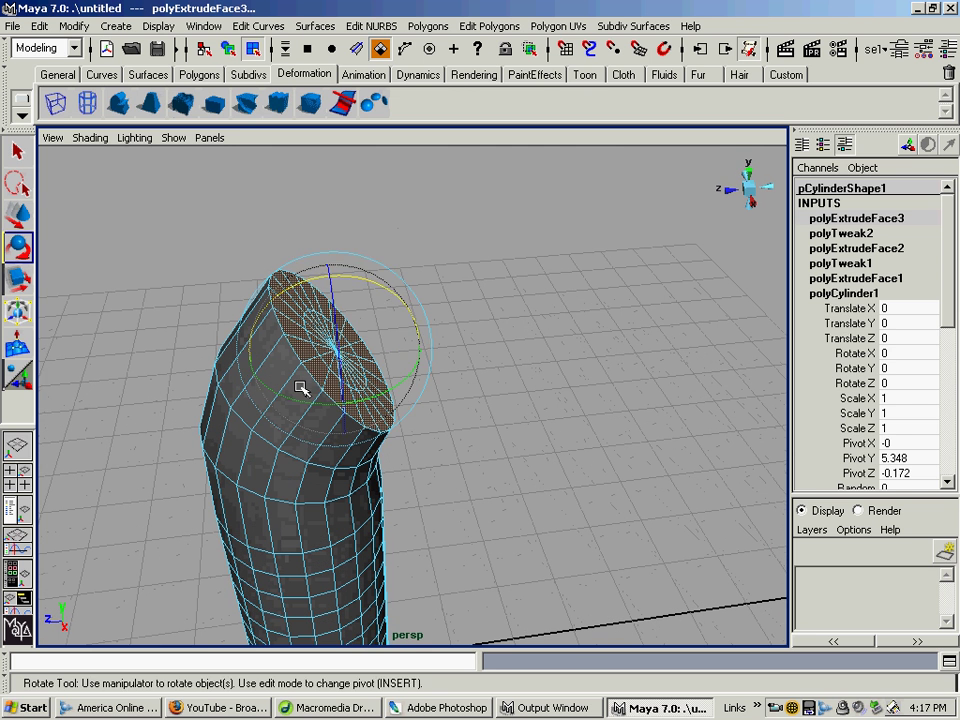
# Step: Add a fourth extrusion to the cap faces and tilt them more steeply about the X axis
pyautogui.press('g')
pyautogui.moveTo(418, 386); pyautogui.dragTo(476, 350)
pyautogui.press('e')
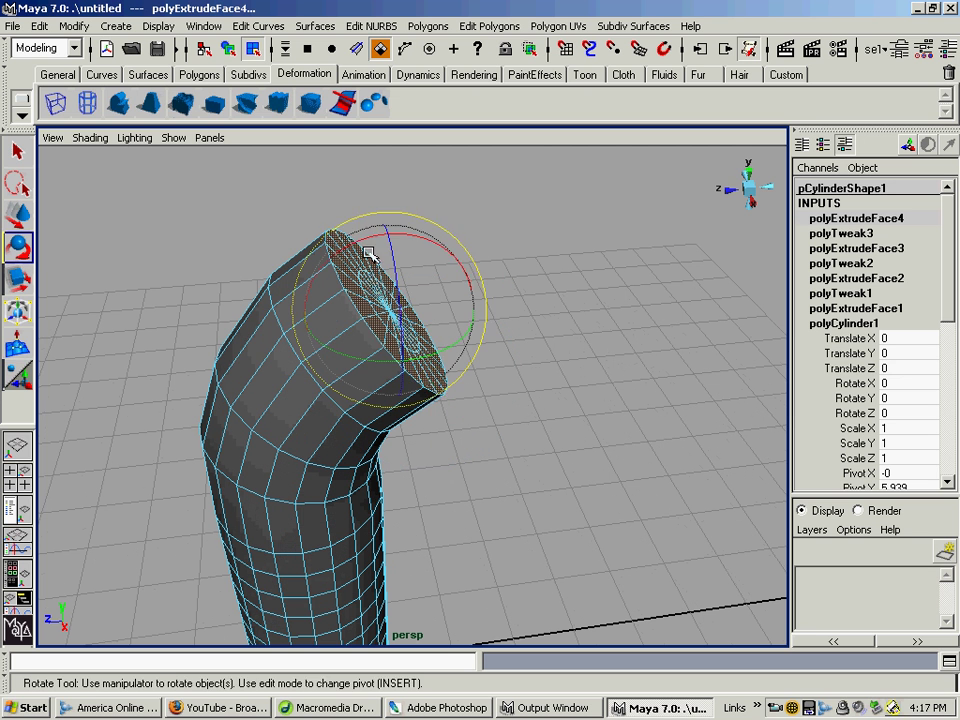
pyautogui.moveTo(376, 241); pyautogui.dragTo(396, 247)
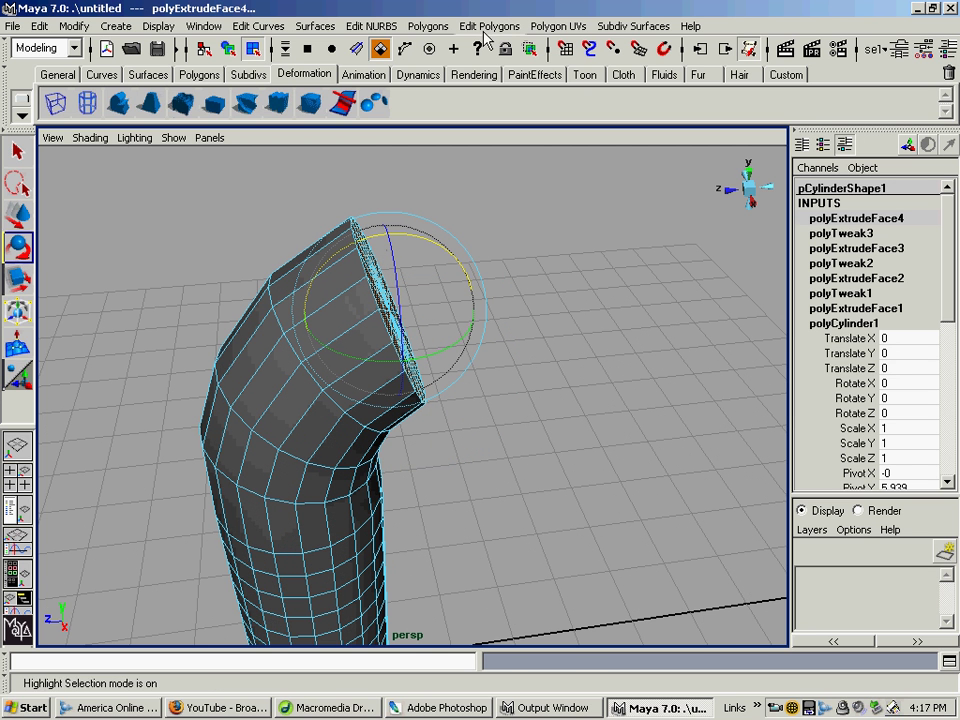
# Step: Extrude the cap faces a fifth time and rotate them about the X axis until they stand nearly vertical
pyautogui.press('g')
pyautogui.moveTo(470, 370); pyautogui.dragTo(557, 339)
pyautogui.keyDown('alt'); pyautogui.moveTo(465, 321); pyautogui.dragTo(489, 328); pyautogui.keyUp('alt')
pyautogui.press('e')
pyautogui.moveTo(474, 238); pyautogui.dragTo(451, 283)
# Step: Extrude the nearly vertical cap faces a sixth time, straight outward, to lengthen the end of the bent pipe
pyautogui.press('g')
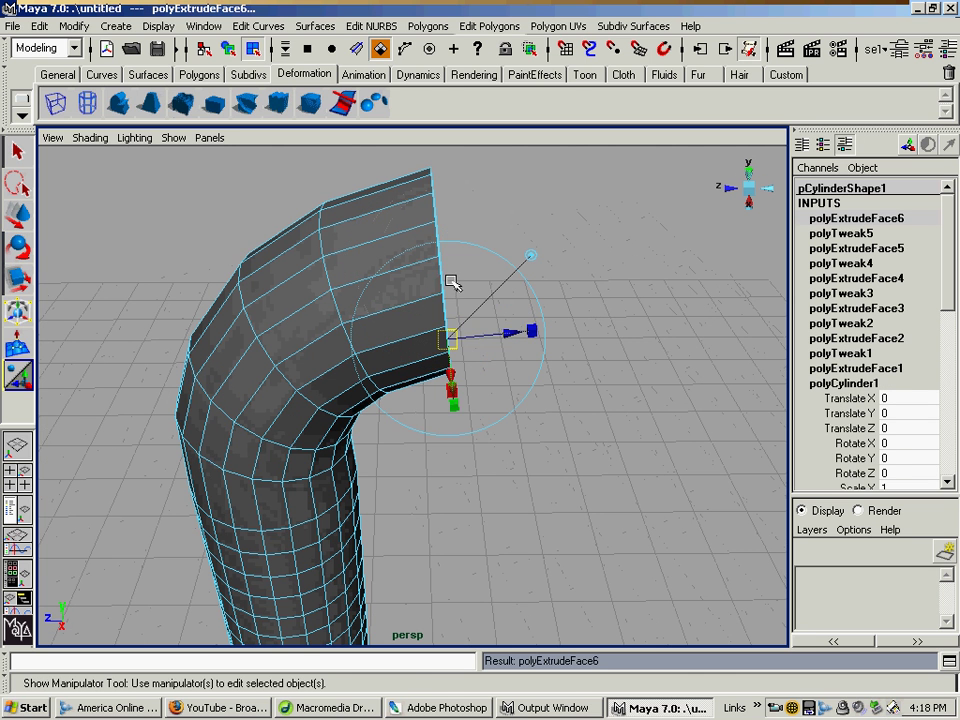
pyautogui.moveTo(507, 332); pyautogui.dragTo(612, 340)
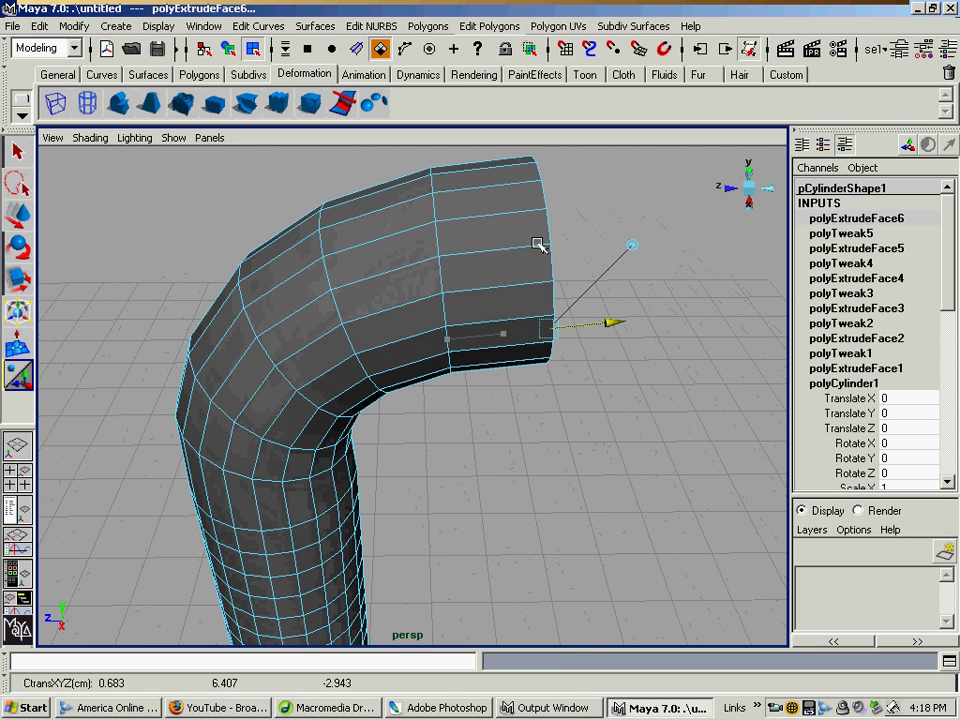
pyautogui.press('e')
pyautogui.keyDown('alt'); pyautogui.moveTo(473, 313); pyautogui.dragTo(552, 264); pyautogui.keyUp('alt')
pyautogui.moveTo(445, 333); pyautogui.dragTo(334, 315, button='right')
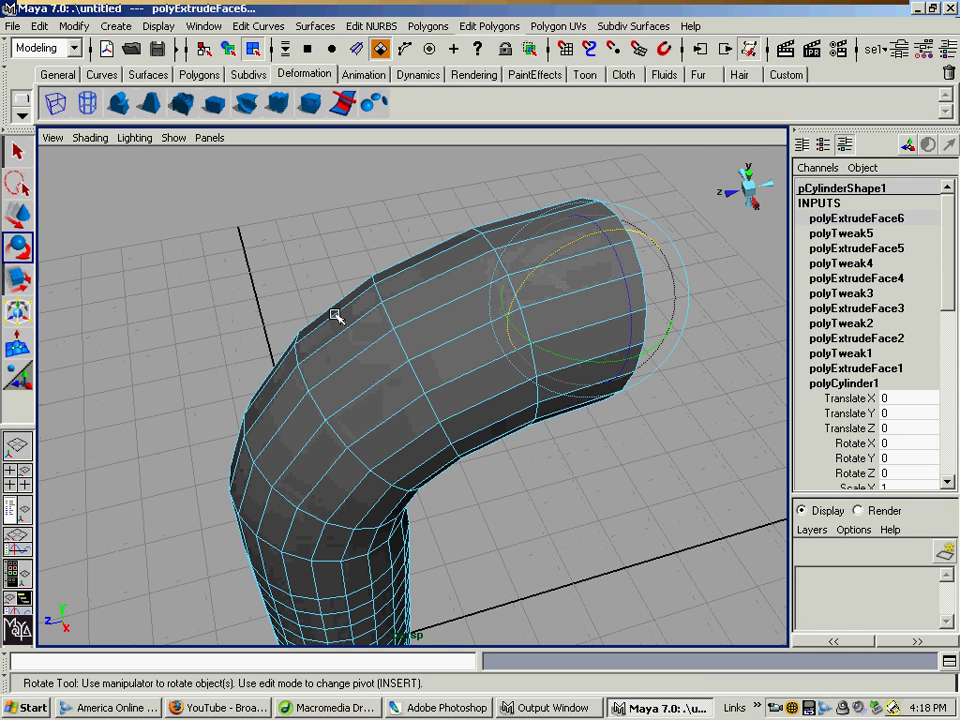
# Step: Return the bent cylinder to object mode and deselect it
pyautogui.scroll(-5, 345, 313)
pyautogui.keyDown('alt'); pyautogui.moveTo(405, 353); pyautogui.dragTo(407, 354); pyautogui.keyUp('alt')
pyautogui.moveTo(407, 349); pyautogui.dragTo(431, 328, button='right')
pyautogui.click(318, 320)
pyautogui.keyDown('alt'); pyautogui.moveTo(339, 324); pyautogui.dragTo(406, 302); pyautogui.keyUp('alt')
pyautogui.click(407, 304)
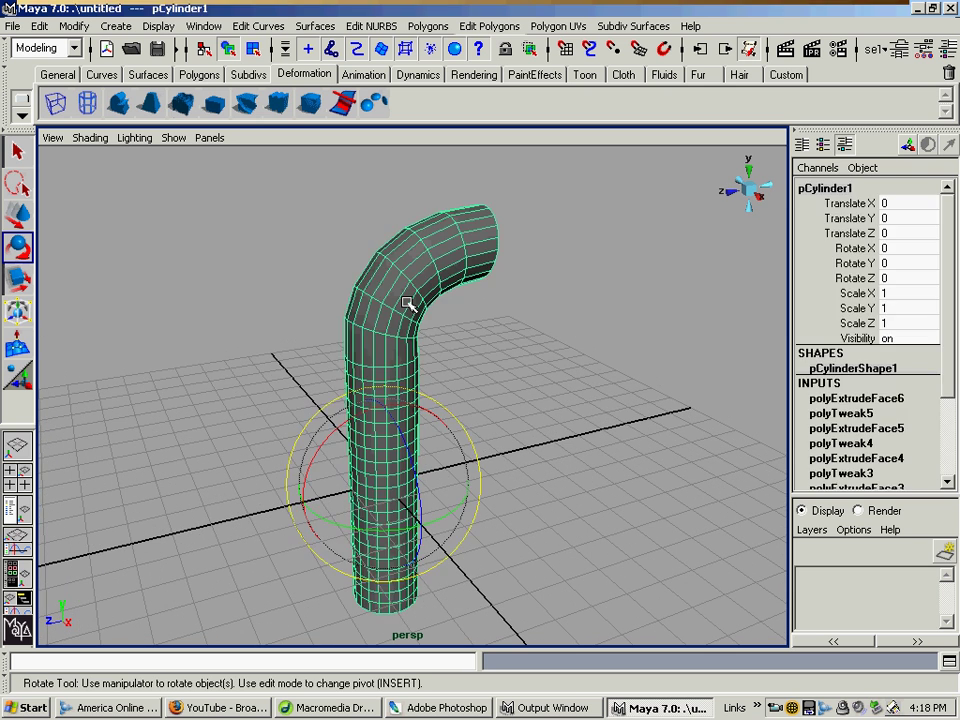
pyautogui.click(456, 332)
# Step: Examine the bent pipe from several sides, both shaded and selected with its wireframe showing
pyautogui.keyDown('alt'); pyautogui.moveTo(447, 339); pyautogui.dragTo(206, 326); pyautogui.keyUp('alt')
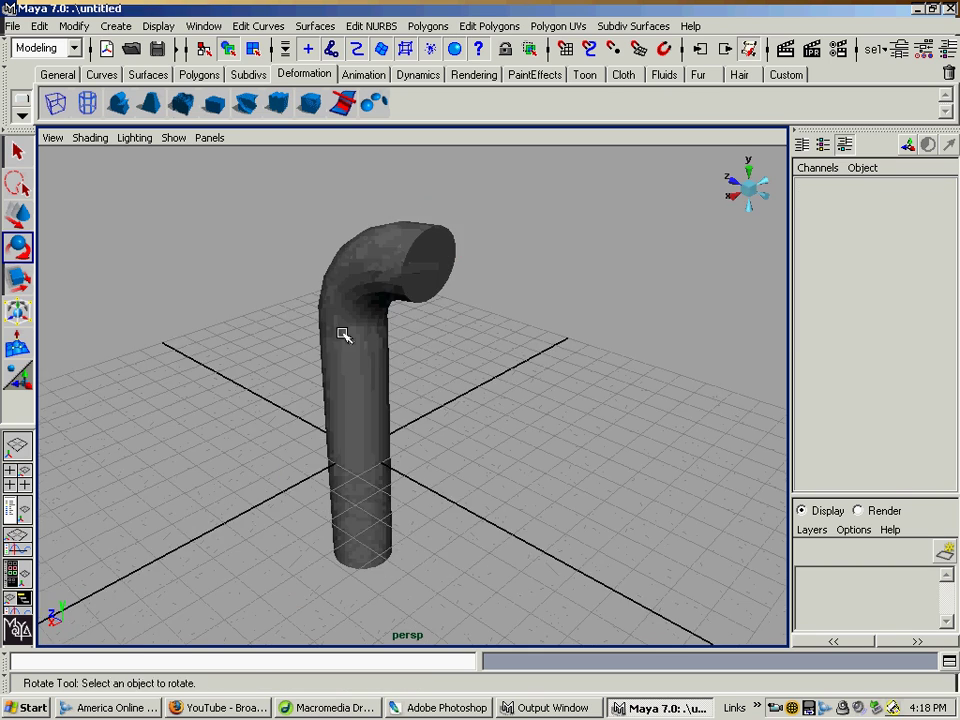
pyautogui.keyDown('alt'); pyautogui.moveTo(343, 334); pyautogui.dragTo(386, 373, button='middle'); pyautogui.keyUp('alt')
pyautogui.keyDown('alt'); pyautogui.moveTo(389, 372); pyautogui.dragTo(231, 343); pyautogui.keyUp('alt')
pyautogui.click(403, 321)
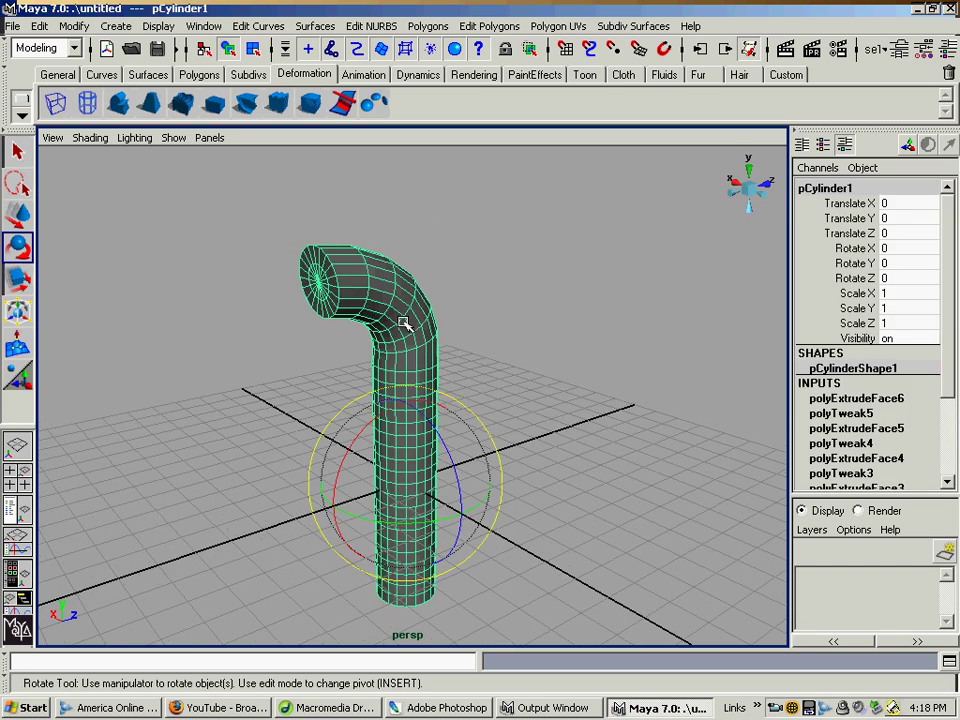
pyautogui.keyDown('alt'); pyautogui.moveTo(403, 321); pyautogui.dragTo(369, 328, button='right'); pyautogui.keyUp('alt')
pyautogui.keyDown('alt'); pyautogui.moveTo(369, 328); pyautogui.dragTo(313, 317); pyautogui.keyUp('alt')
pyautogui.keyDown('alt'); pyautogui.moveTo(313, 317); pyautogui.dragTo(420, 322, button='right'); pyautogui.keyUp('alt')
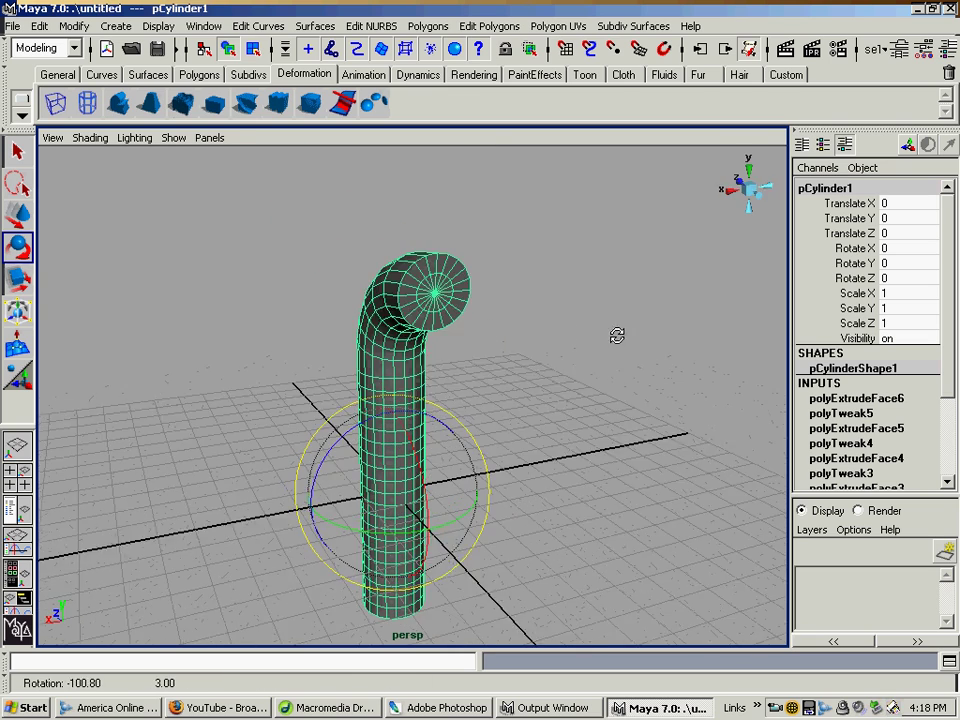